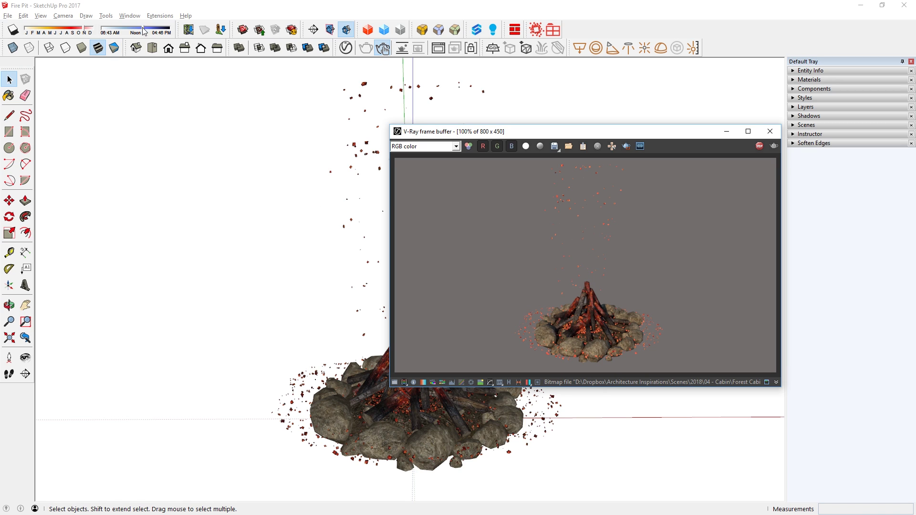
Set the sun's time of day to its latest setting, 04:48 PM, to darken the fire pit scene.
drag(143, 29, 181, 31)
Draw a large rectangle on the ground that surrounds the fire pit on all sides.
scroll(239, 290, down, 6)
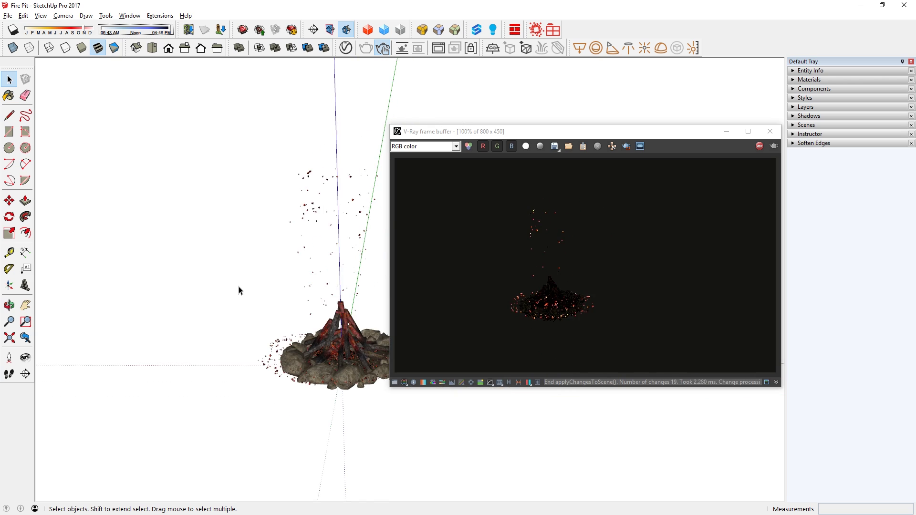
middle_drag(282, 294, 310, 340)
scroll(308, 340, down, 4)
key(r)
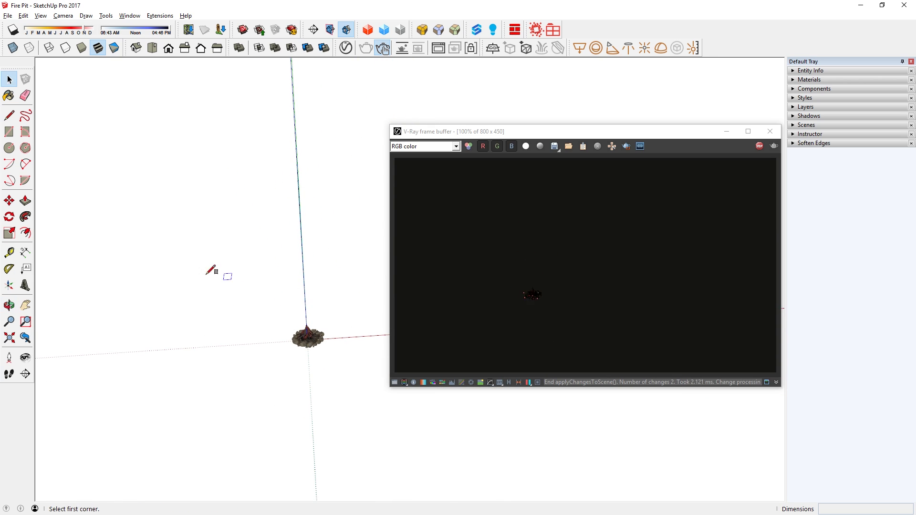
click(171, 257)
click(524, 475)
key(space)
Extrude the ground rectangle upward with Push/Pull into a room-sized box enclosing the fire pit.
click(337, 420)
middle_drag(337, 420, 342, 399)
key(p)
click(348, 397)
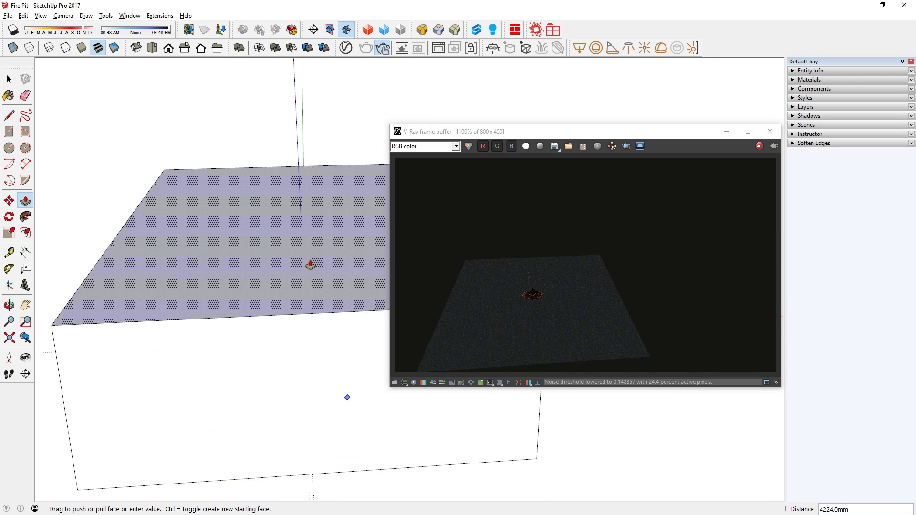
click(308, 232)
Delete the front face of the box so the fire pit inside can be seen.
key(space)
click(323, 348)
key(Delete)
Place a V-Ray omni light just above the tip of the stacked logs.
middle_drag(323, 348, 302, 279)
scroll(301, 296, up, 3)
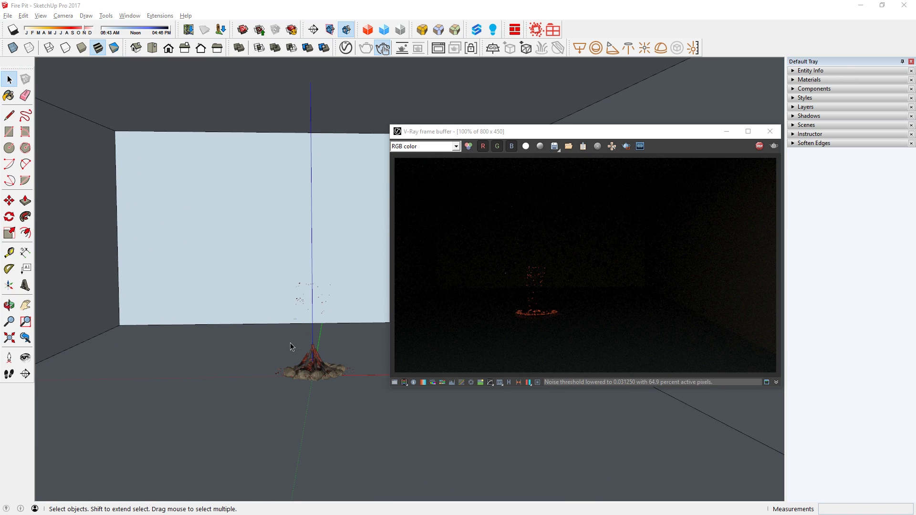
click(266, 312)
key(h)
drag(239, 348, 282, 348)
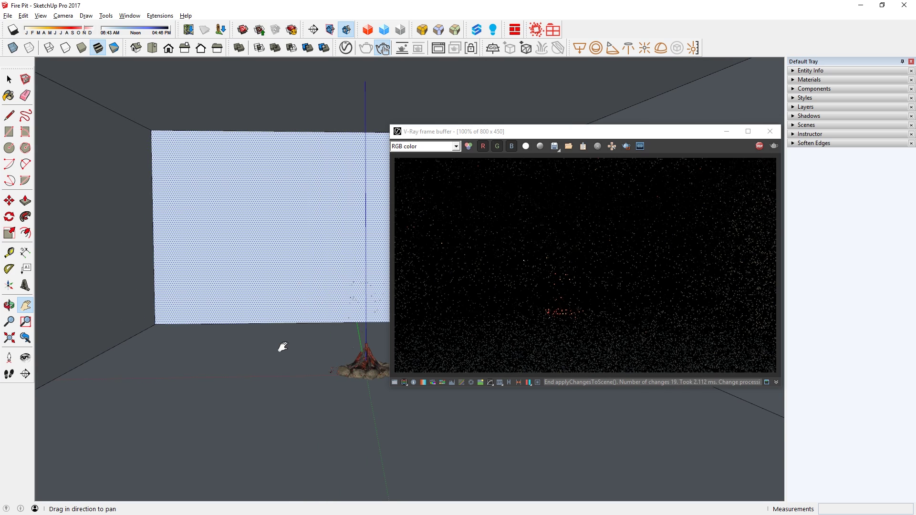
key(space)
middle_drag(283, 348, 284, 343)
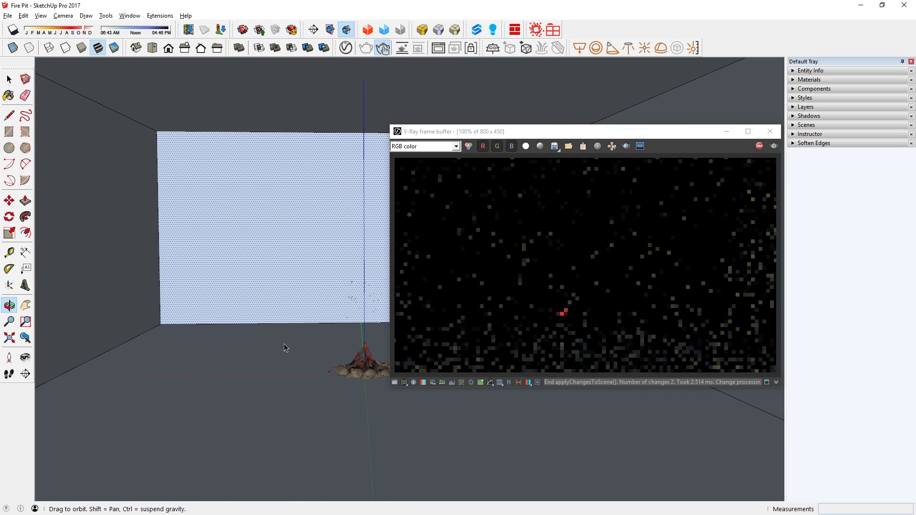
click(646, 52)
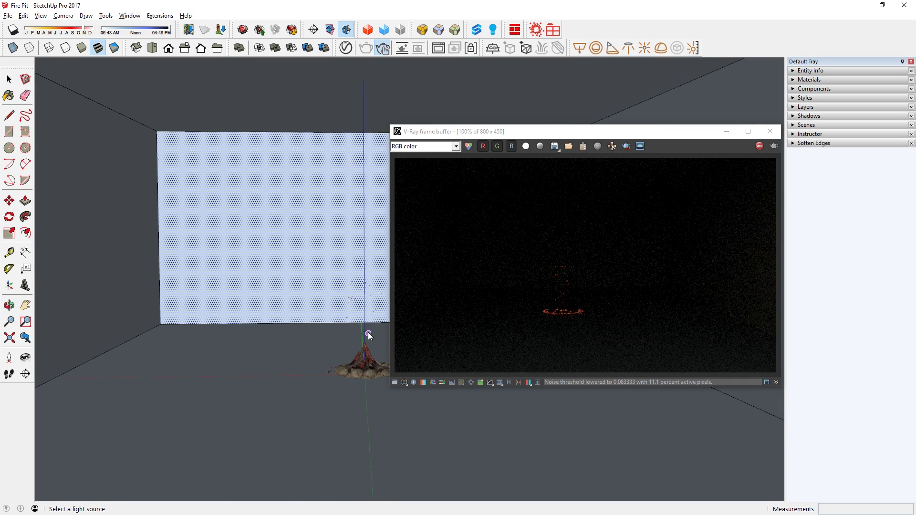
scroll(368, 332, up, 8)
click(312, 329)
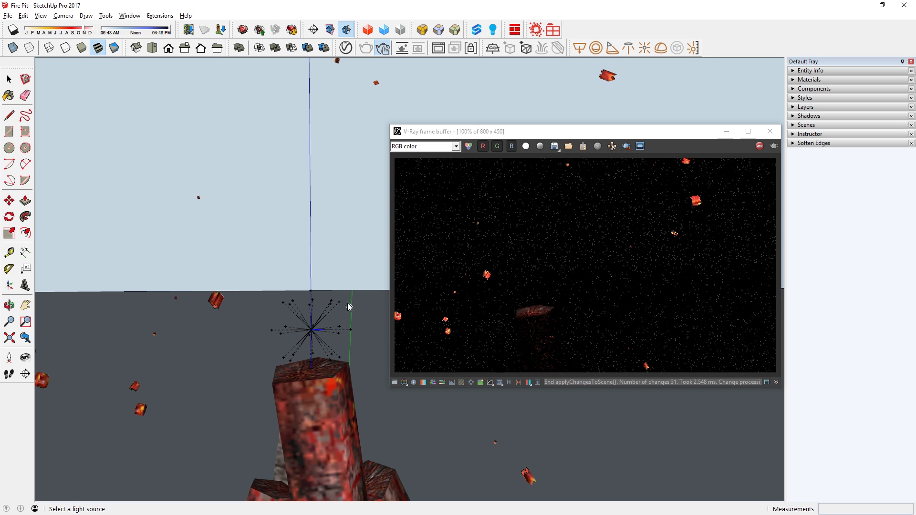
key(space)
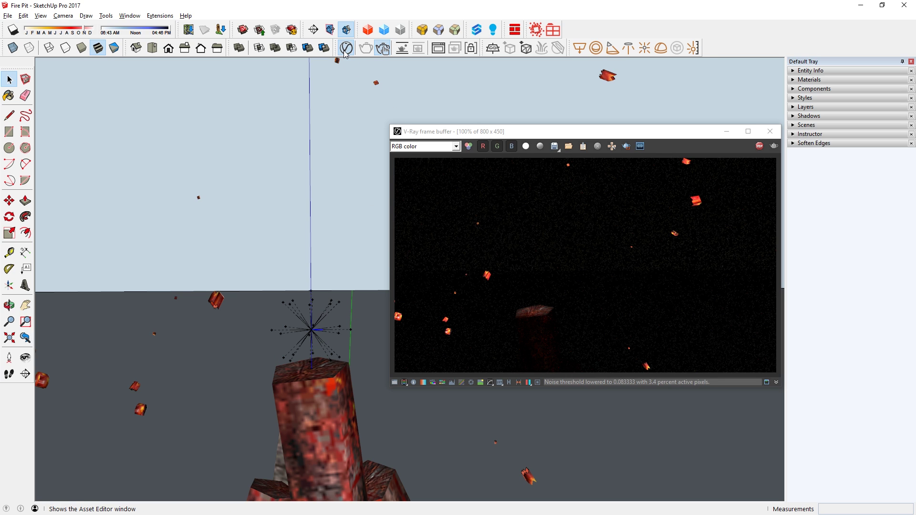
Set the V-Ray Omni Light's decay to Inverse and its intensity to 3000.
click(345, 49)
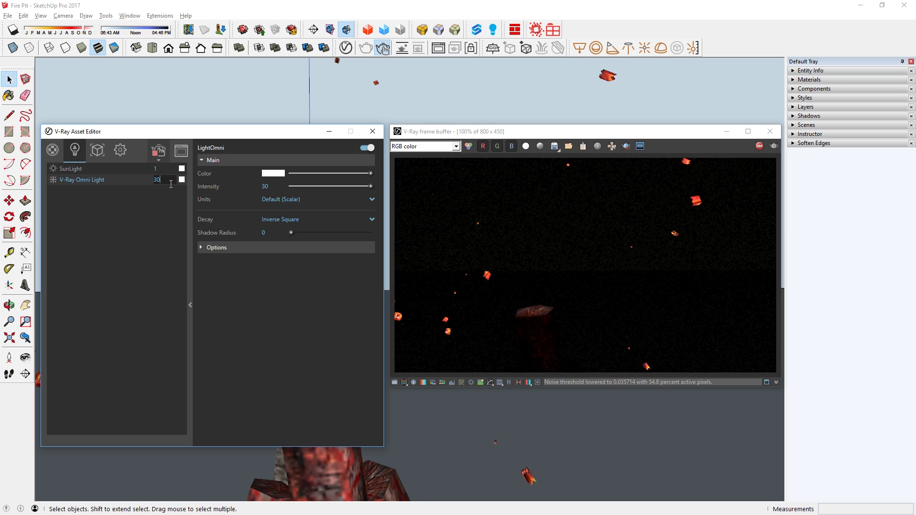
click(298, 220)
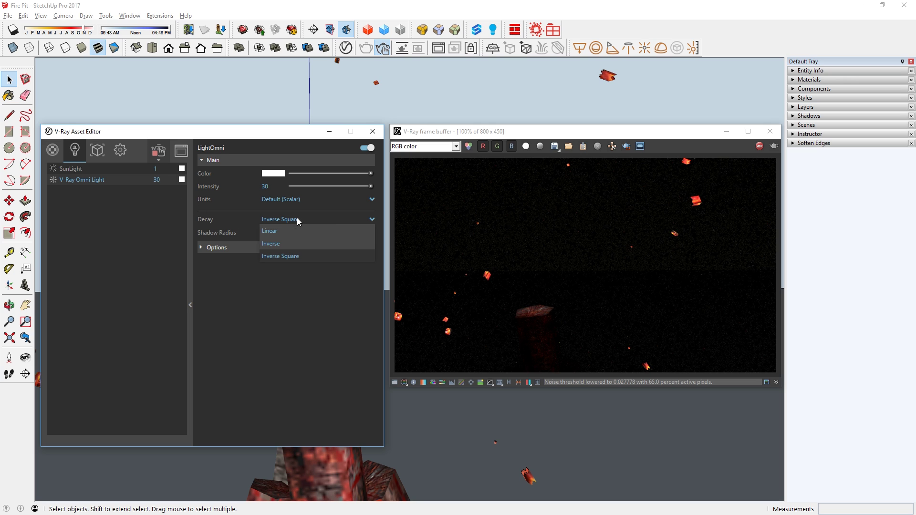
click(282, 243)
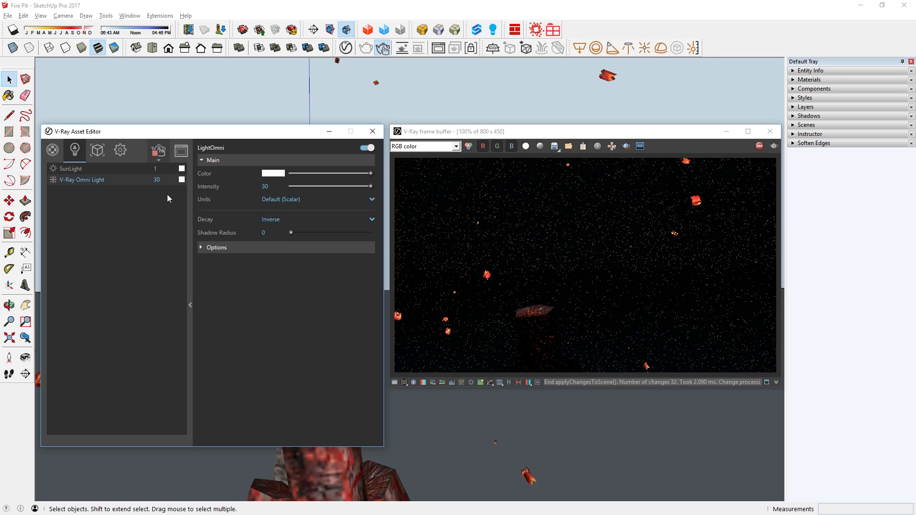
text(00)
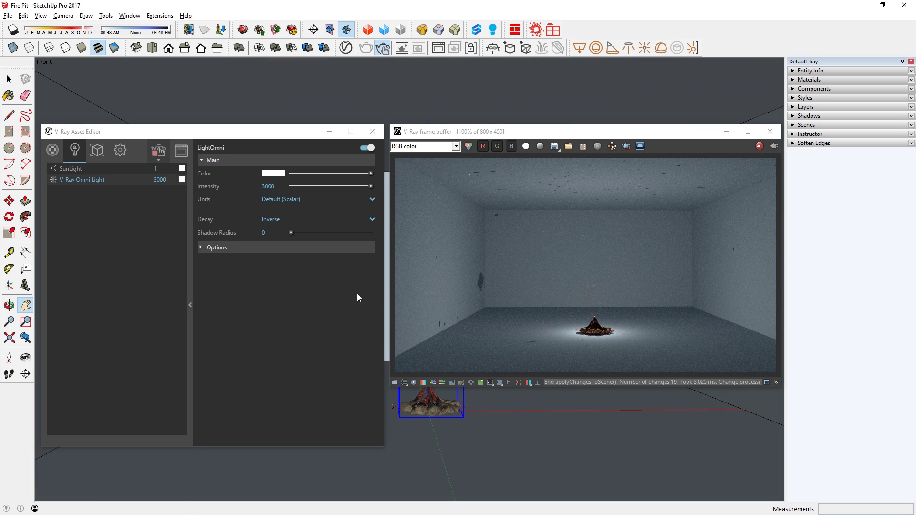
Set the omni light's shadow radius to 100.
click(265, 232)
text(100)
key(Return)
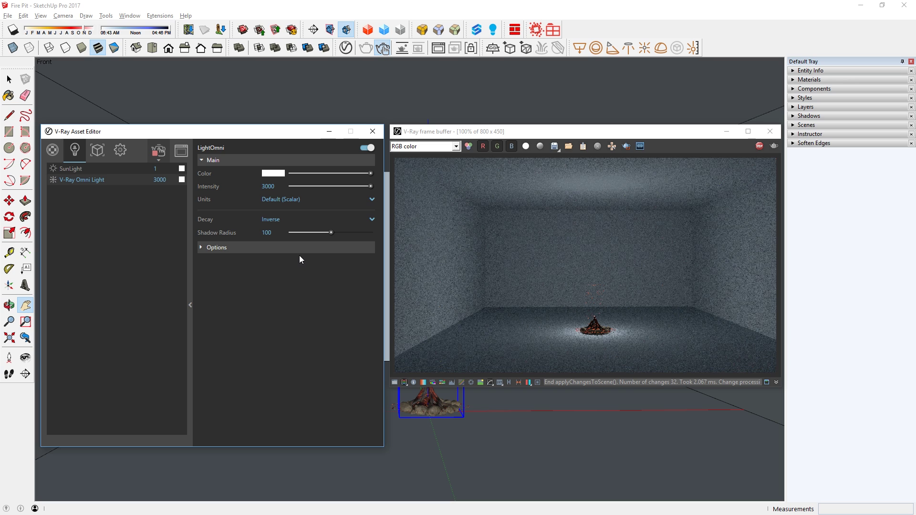
Change the omni light's color to orange with RGB values 255, 147, 41.
click(268, 175)
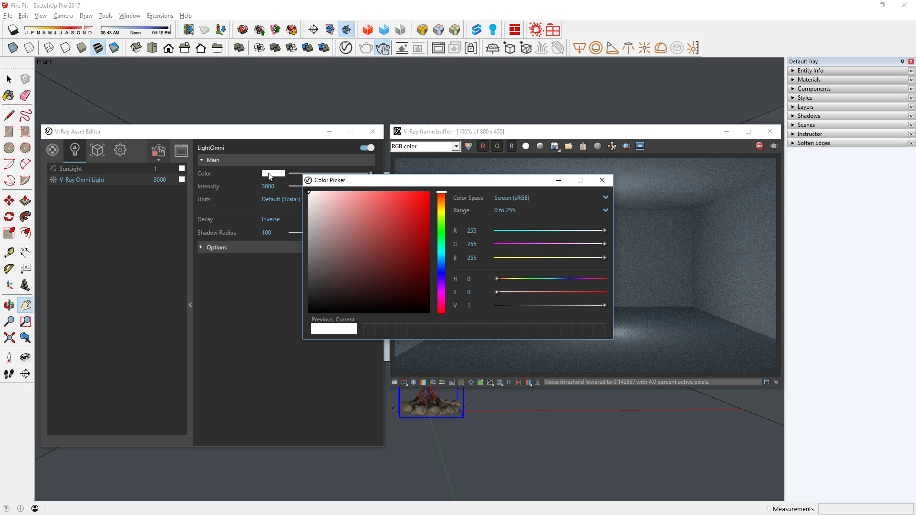
key(Tab)
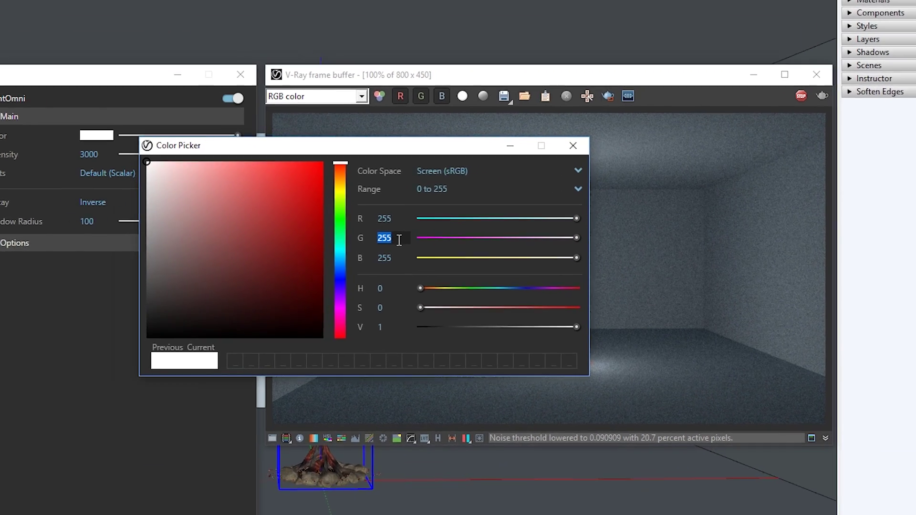
text(147)
key(Tab)
text(41)
key(Return)
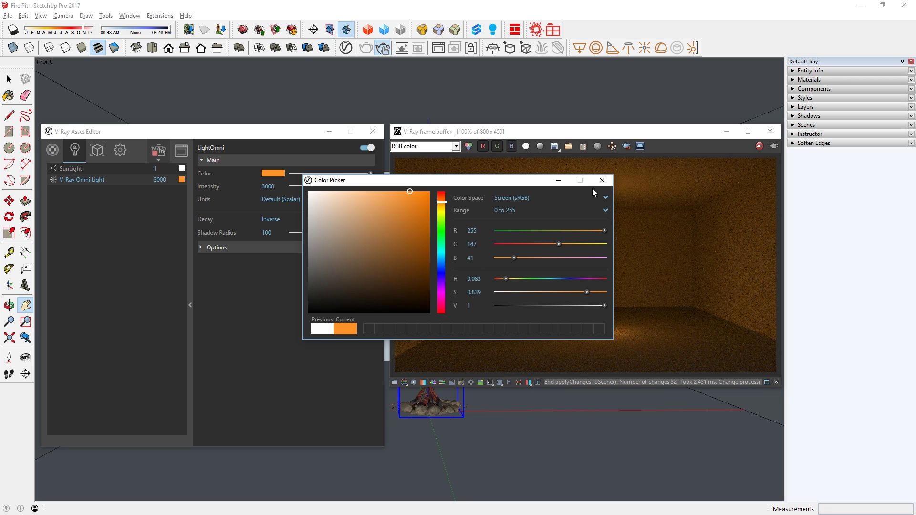
click(603, 180)
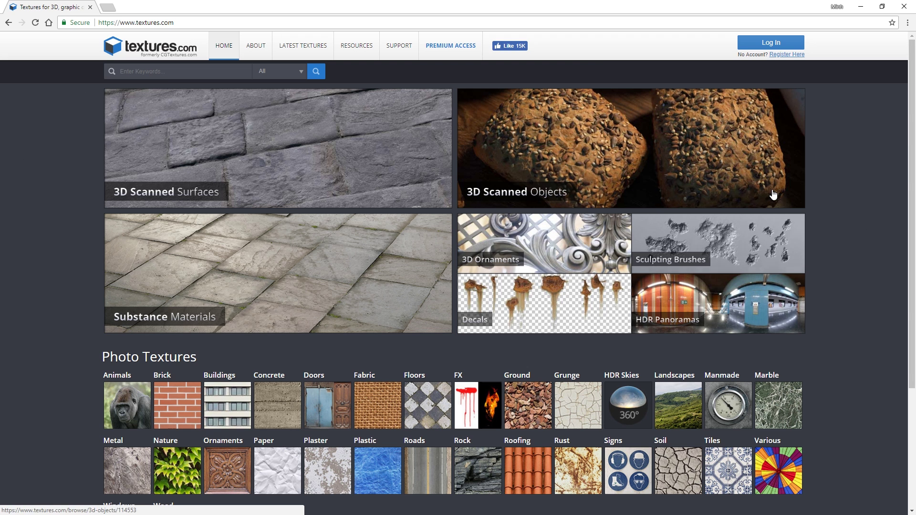
On textures.com, go to the Flames subcategory of the FX fire textures and browse its photosets.
click(463, 411)
click(191, 196)
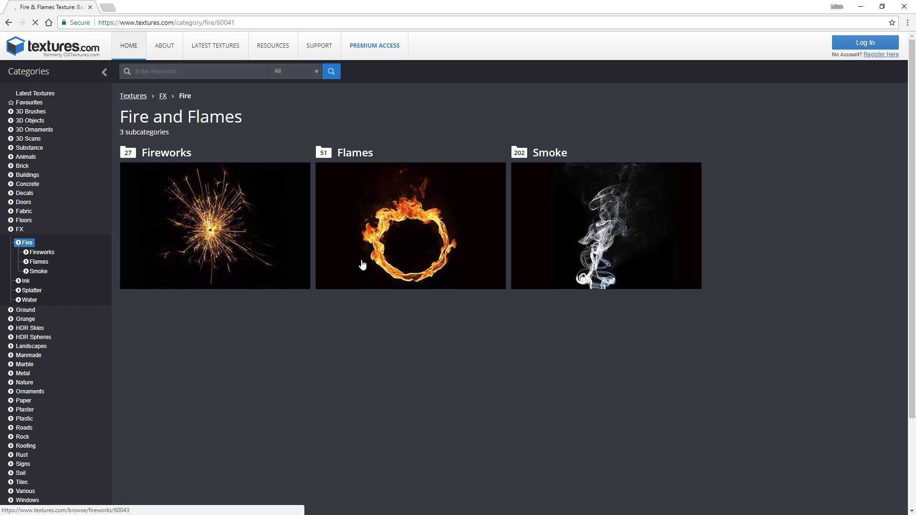
click(458, 215)
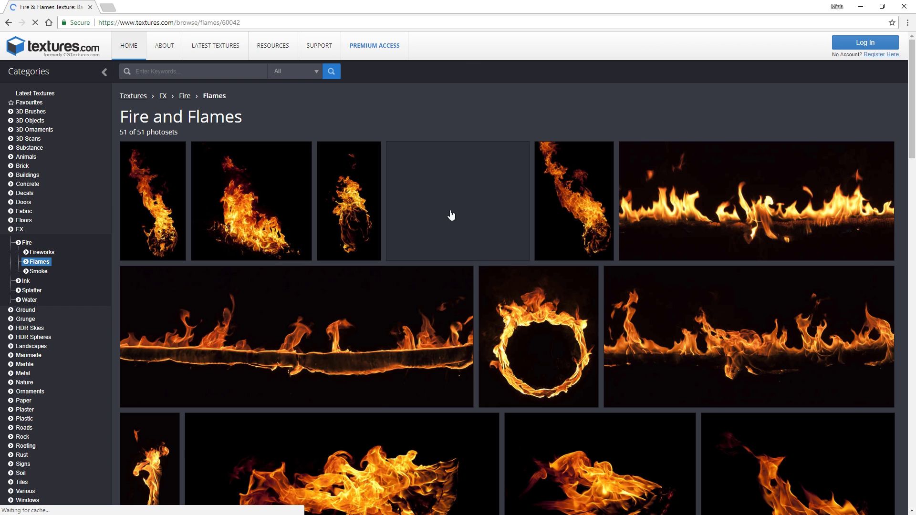
scroll(693, 154, down, 8)
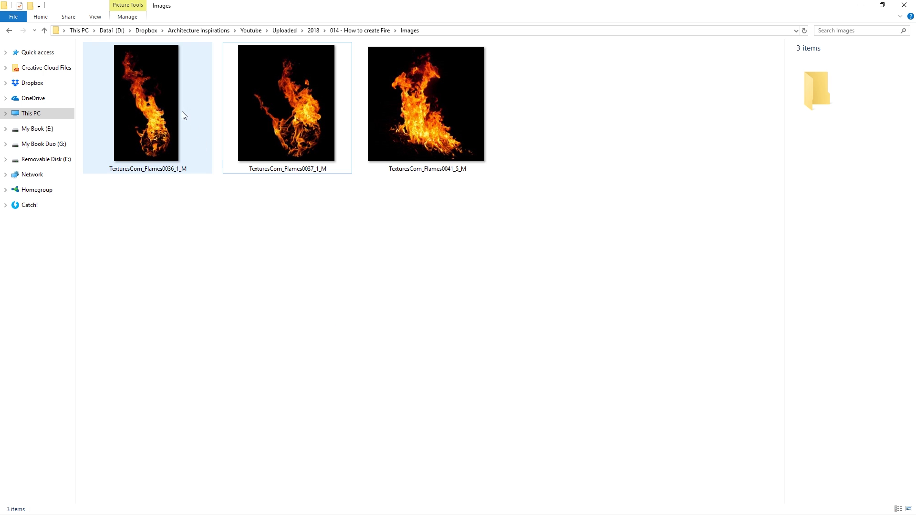
In Photoshop, duplicate the layer of TexturesCom_Flames0036_1_M and desaturate the copy.
click(180, 118)
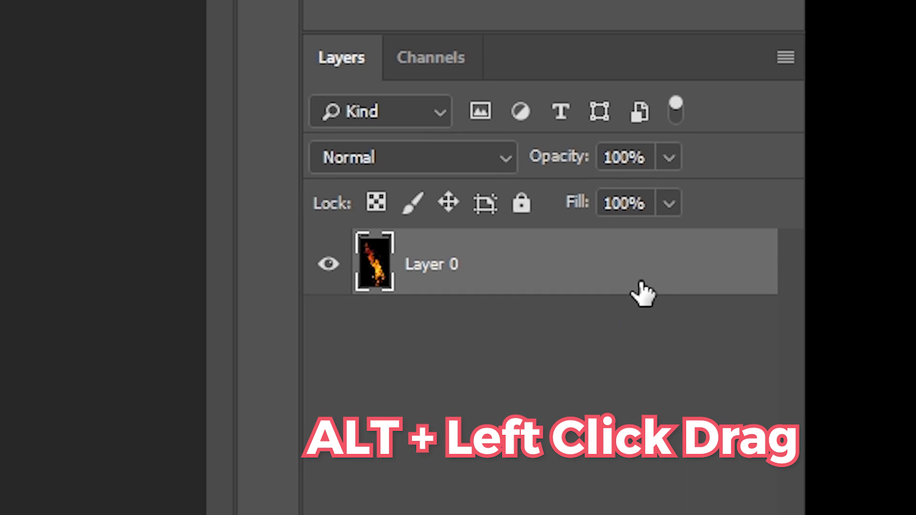
alt+drag(846, 347, 841, 338)
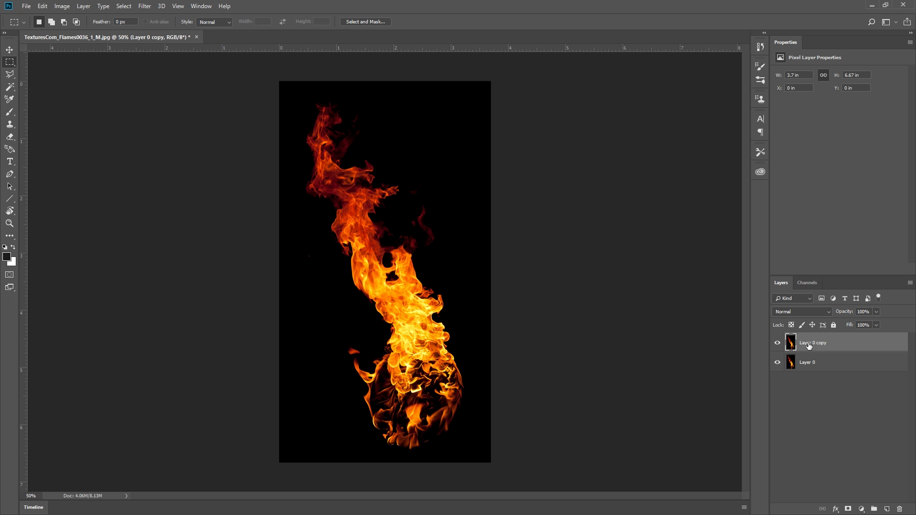
key(ctrl+shift+u)
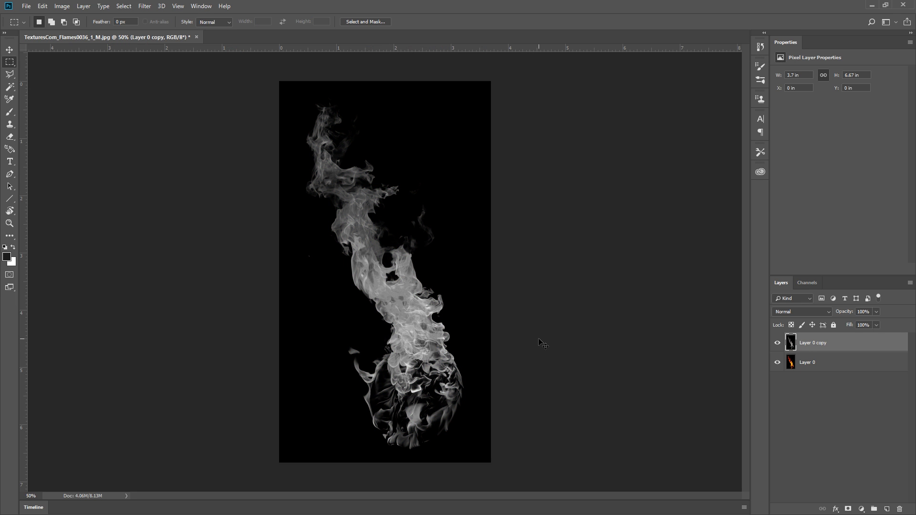
Brighten the desaturated flame with Levels by lowering the white input level to near the upper histogram peak.
key(ctrl+l)
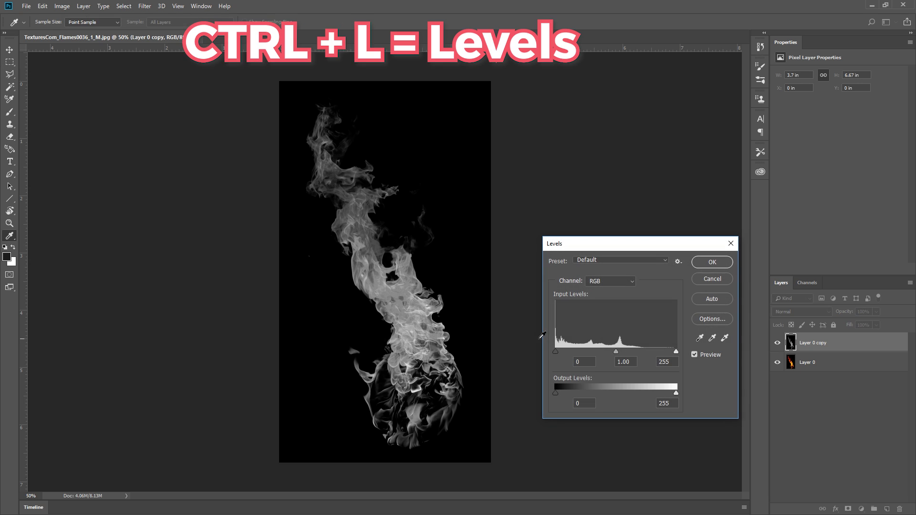
drag(674, 351, 621, 348)
click(707, 263)
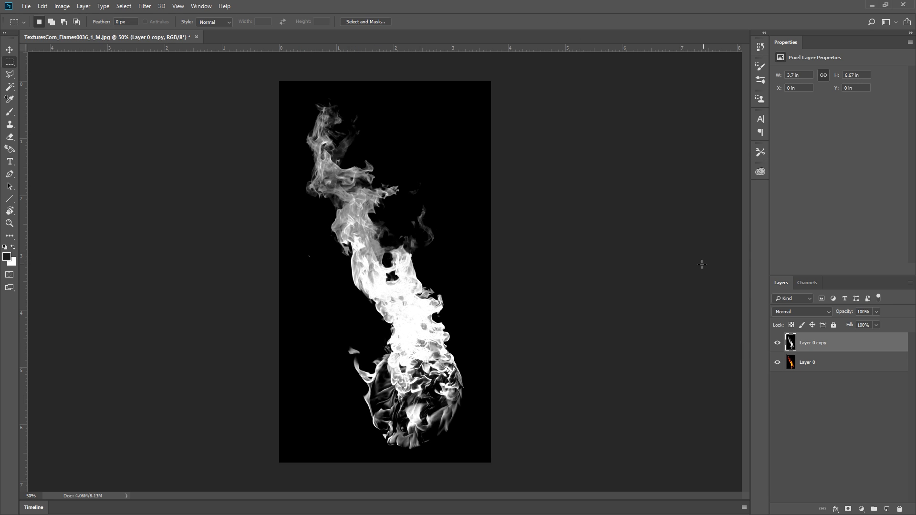
Copy the entire grayscale flame image and hide the Layer 0 copy layer.
key(ctrl+a)
key(ctrl+c)
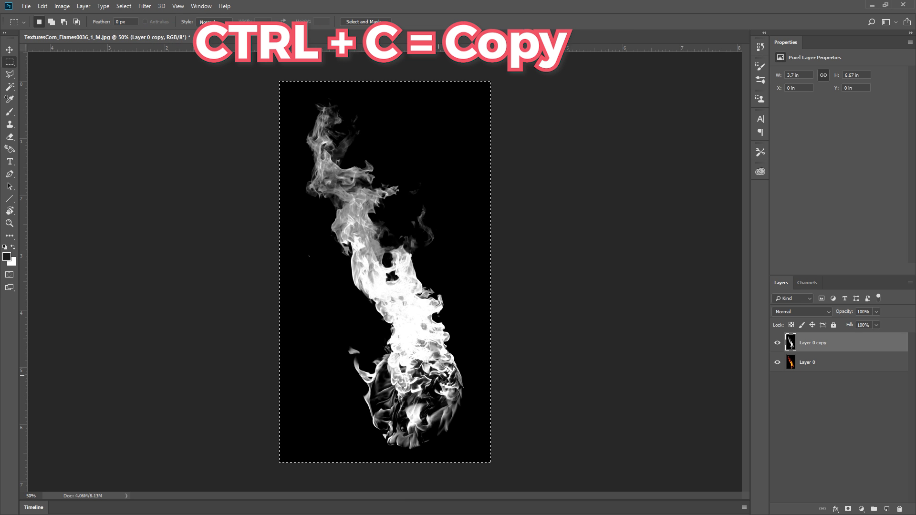
click(777, 343)
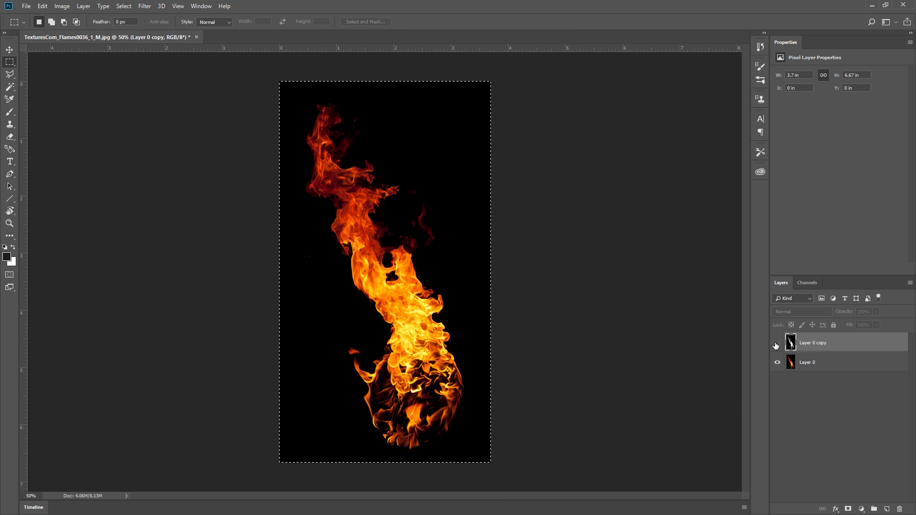
Add a layer mask to Layer 0, paste the grayscale flame into it, and clear the selection.
click(822, 363)
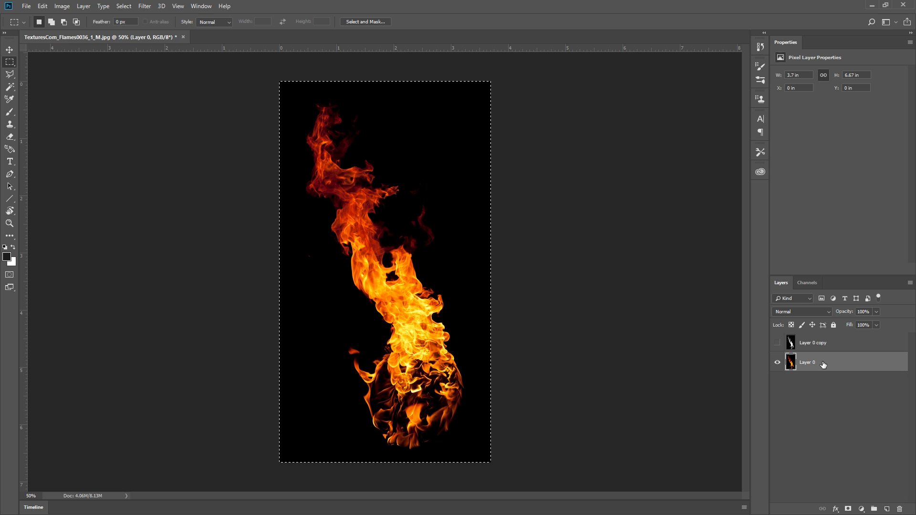
click(849, 510)
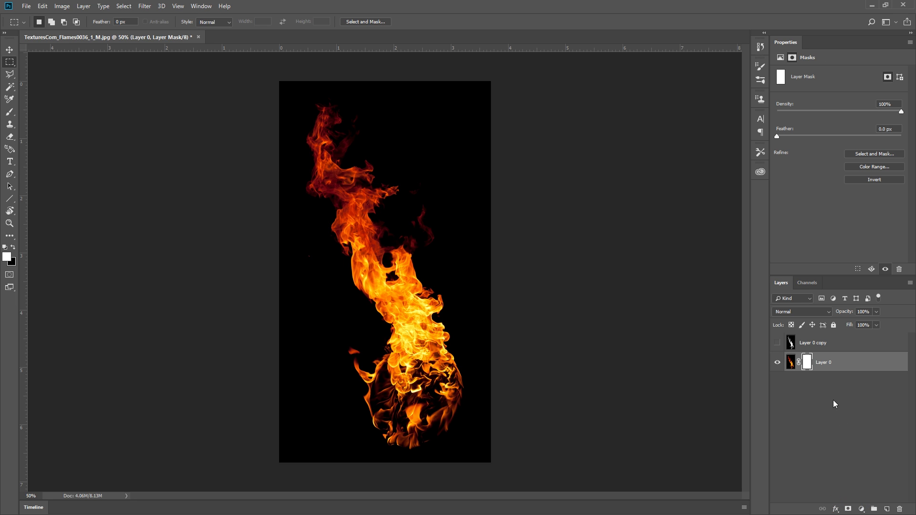
alt+click(806, 364)
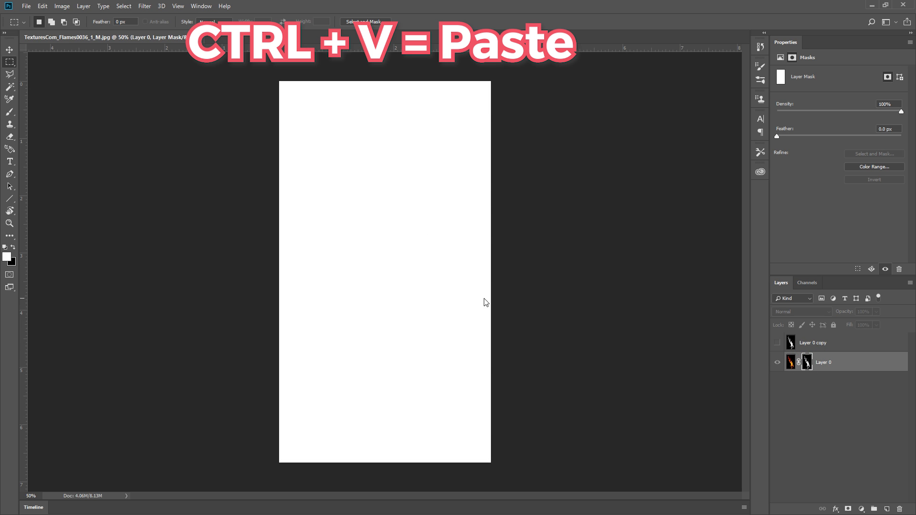
key(ctrl+v)
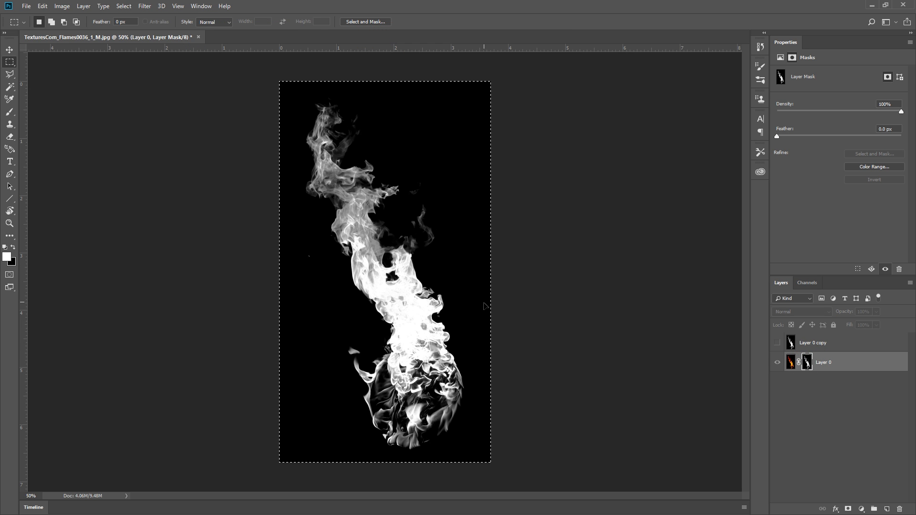
click(791, 363)
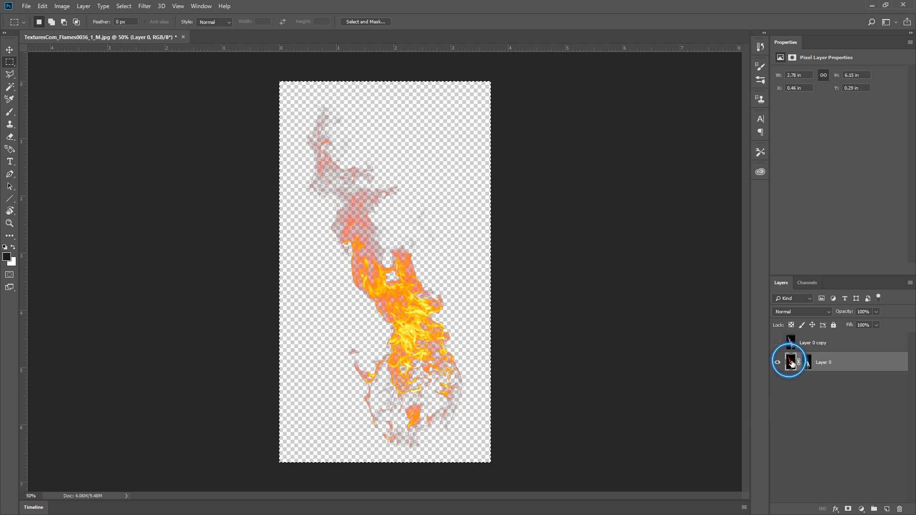
key(ctrl+d)
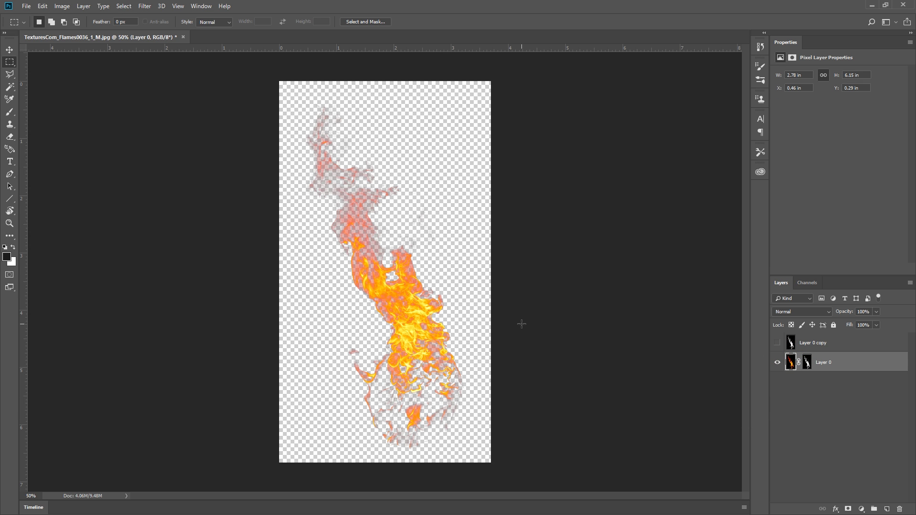
Save the masked flame as a PNG image named TexturesCom_Flames0036_1_M.
click(26, 5)
mouse_move(52, 137)
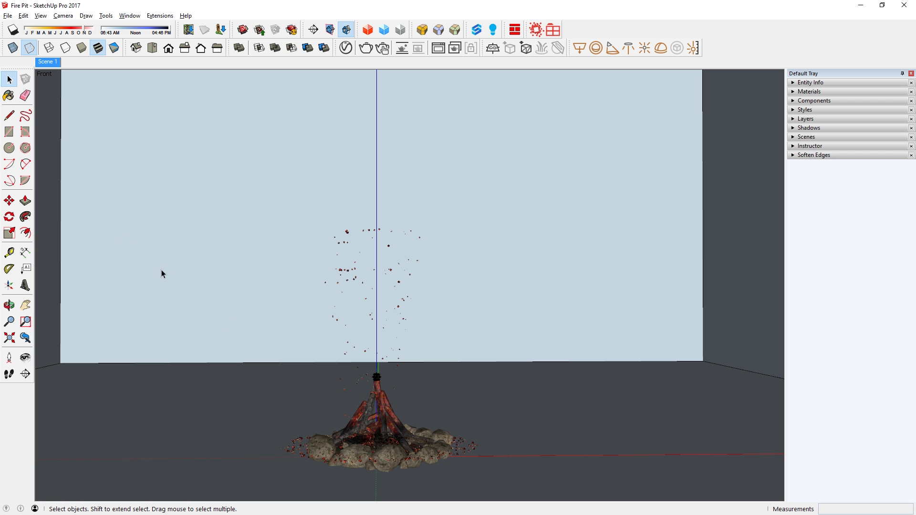
Switch to SketchUp and import the TexturesCom_Flames0036_1_M PNG as an image, placing it flat on the ground beside the fire pit.
click(9, 16)
click(25, 152)
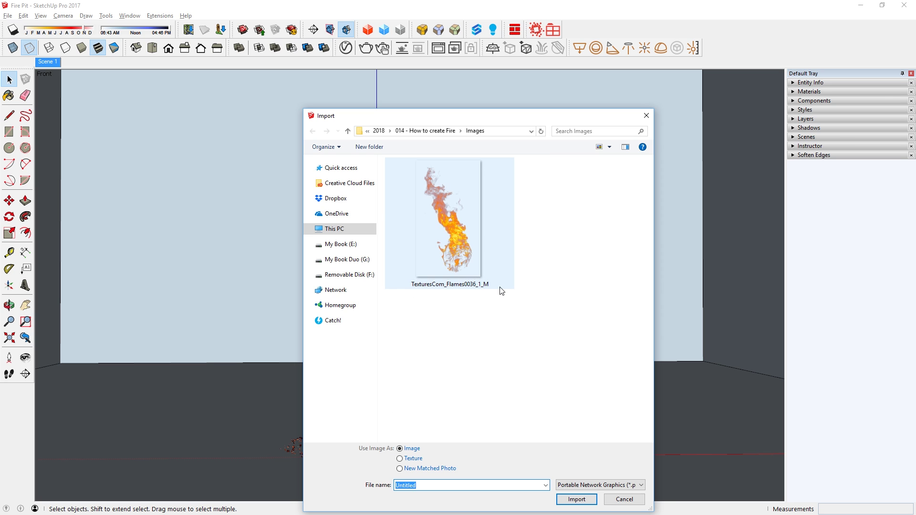
click(499, 285)
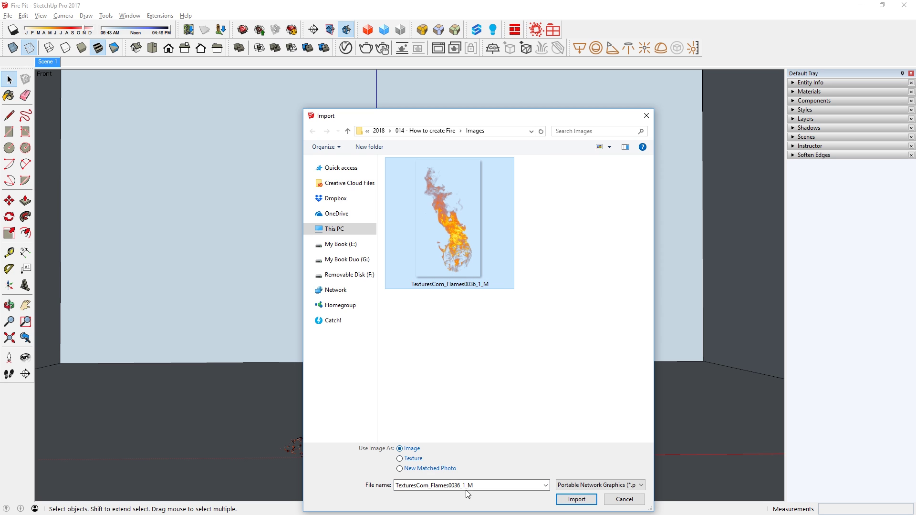
click(571, 500)
scroll(515, 429, down, 2)
middle_drag(516, 415, 511, 465)
scroll(511, 465, up, 1)
click(509, 466)
click(573, 389)
Rotate the flame image 90 degrees about its bottom edge so it stands upright.
shift+middle_drag(502, 399, 455, 396)
key(q)
key(Right)
click(562, 455)
click(585, 374)
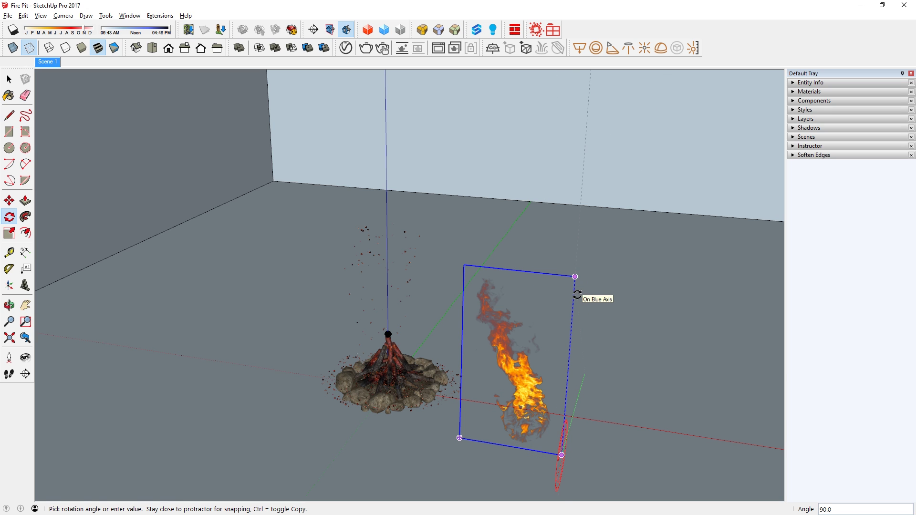
click(578, 295)
Explode the upright flame image into a textured face.
middle_drag(545, 325, 615, 273)
key(space)
right_click(559, 321)
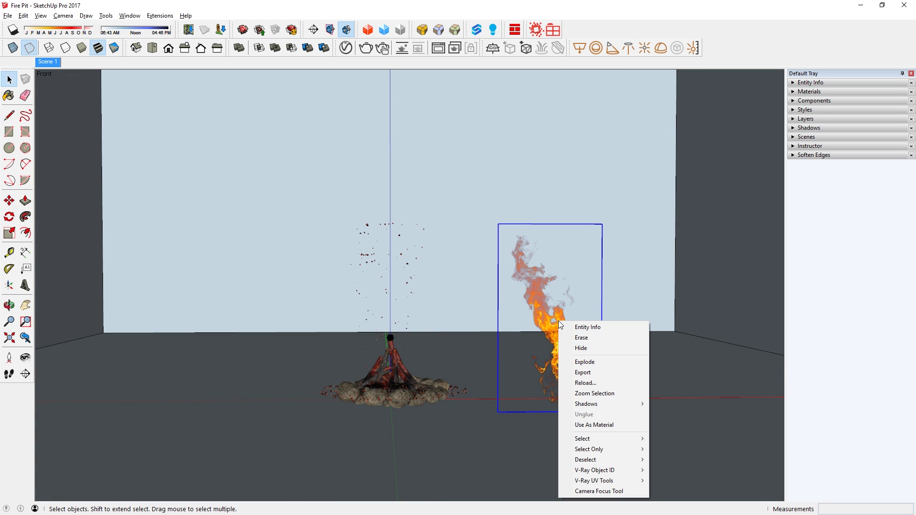
click(597, 366)
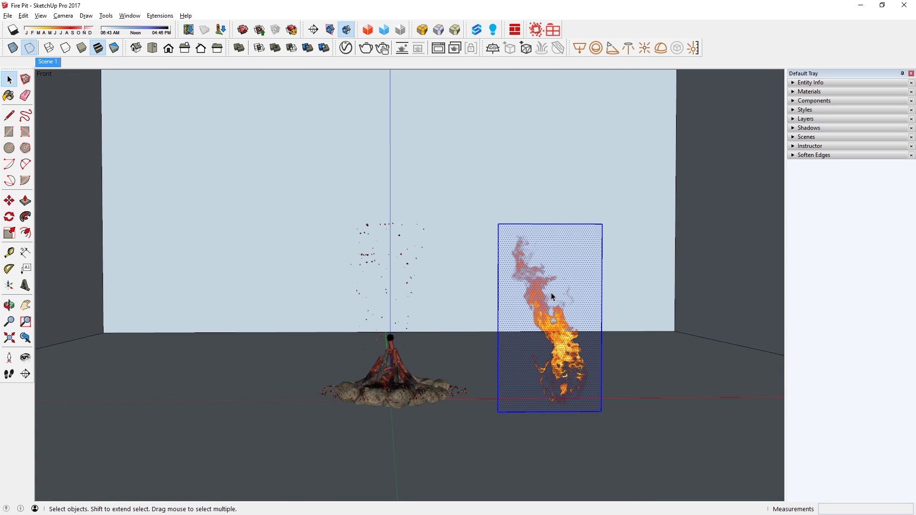
Make the flame face an Always face camera component with its axes origin on the bottom edge beneath the flame.
right_click(552, 294)
click(598, 366)
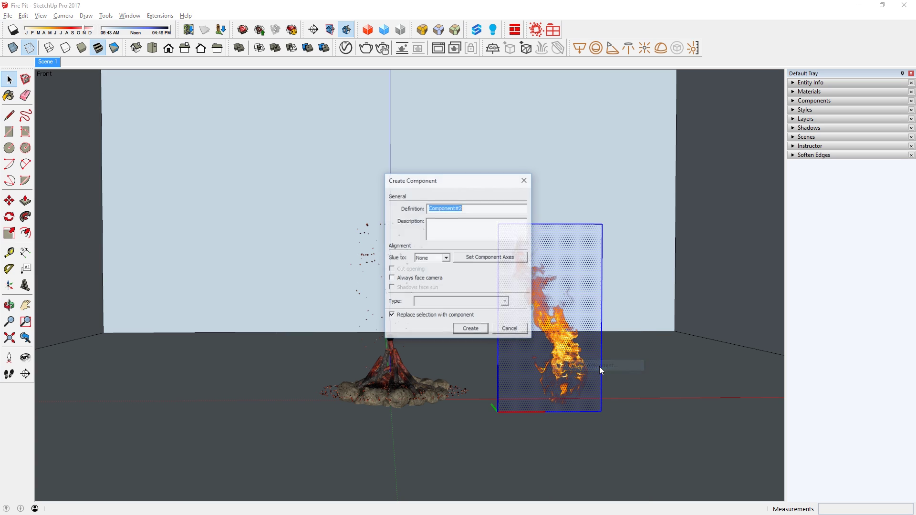
click(486, 258)
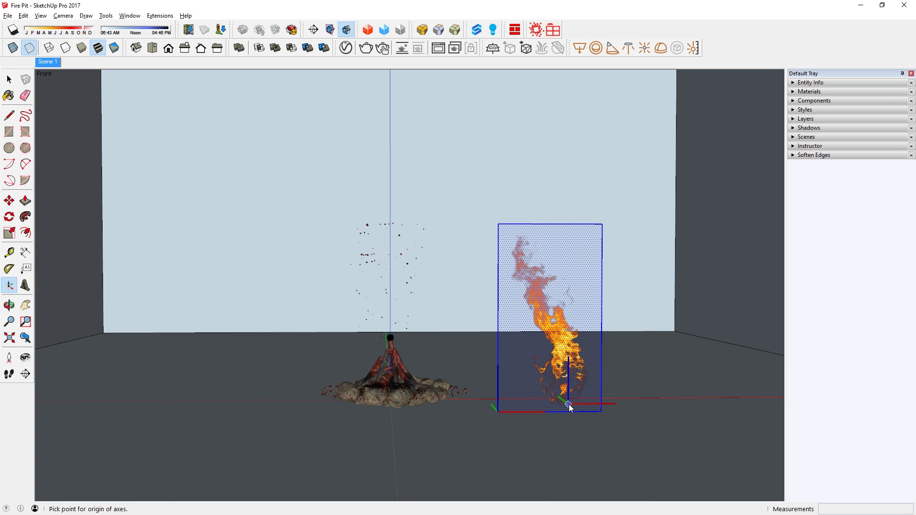
click(566, 412)
click(608, 412)
middle_drag(609, 413, 472, 484)
click(596, 394)
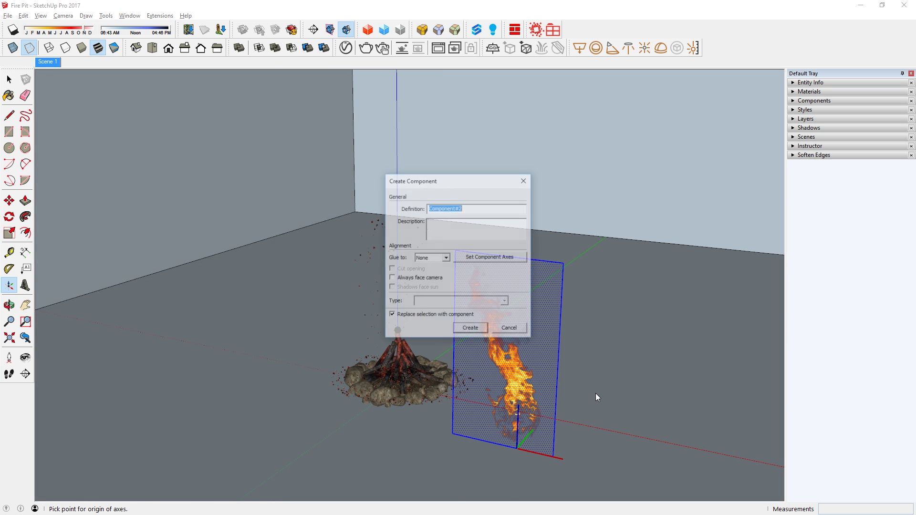
click(420, 278)
click(470, 329)
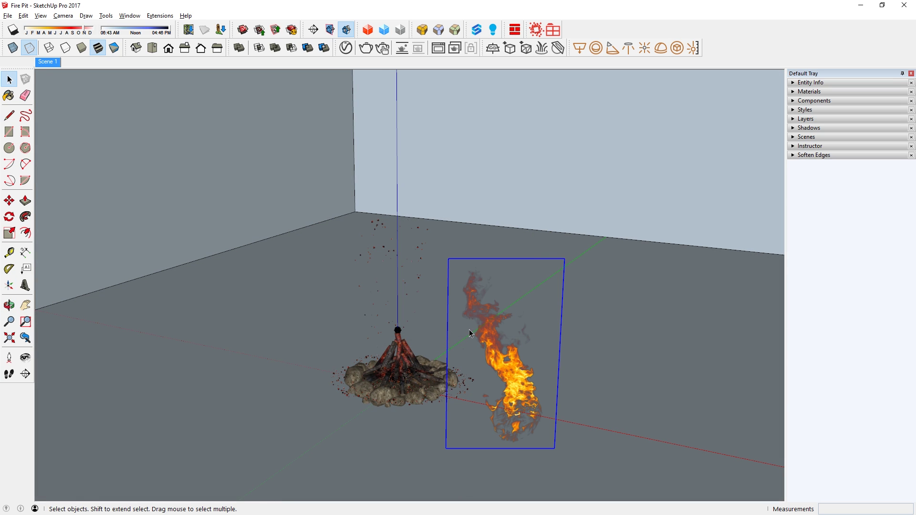
Move the flame component by its base point to the campfire's centre and lower it into the logs.
middle_drag(469, 329, 588, 361)
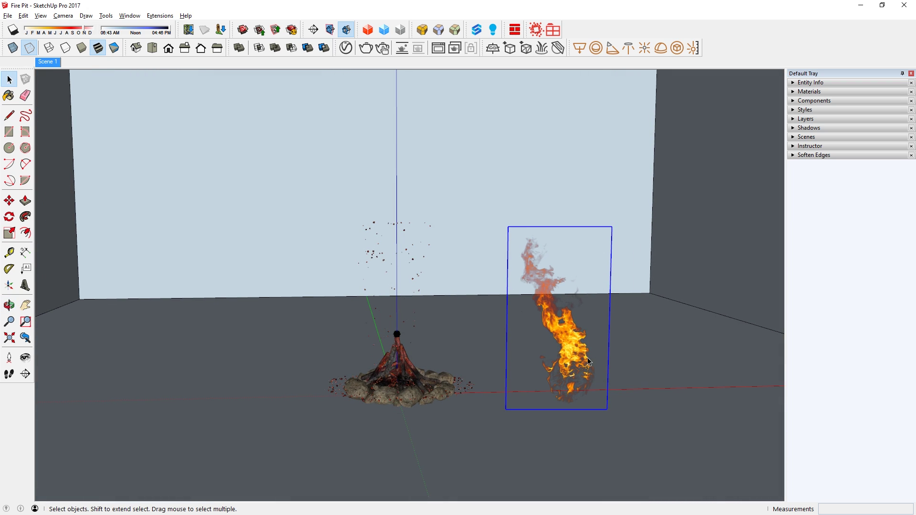
key(m)
click(569, 409)
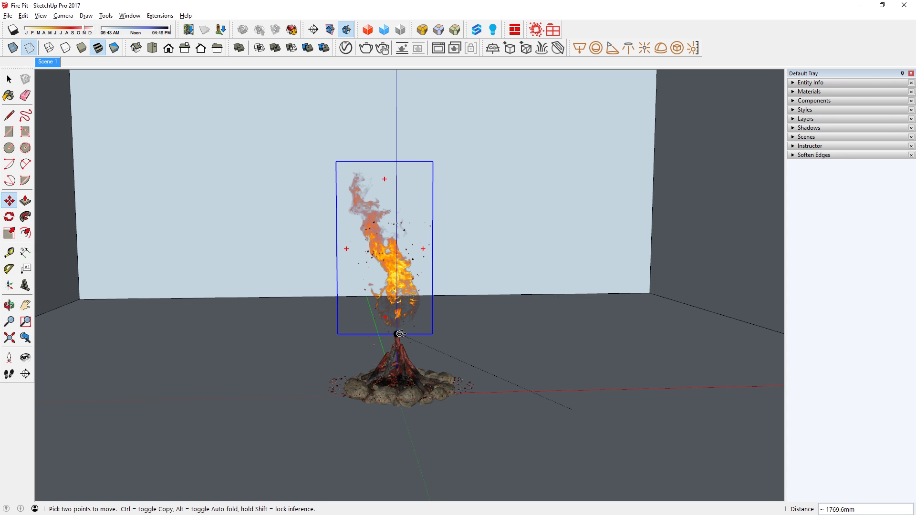
click(398, 334)
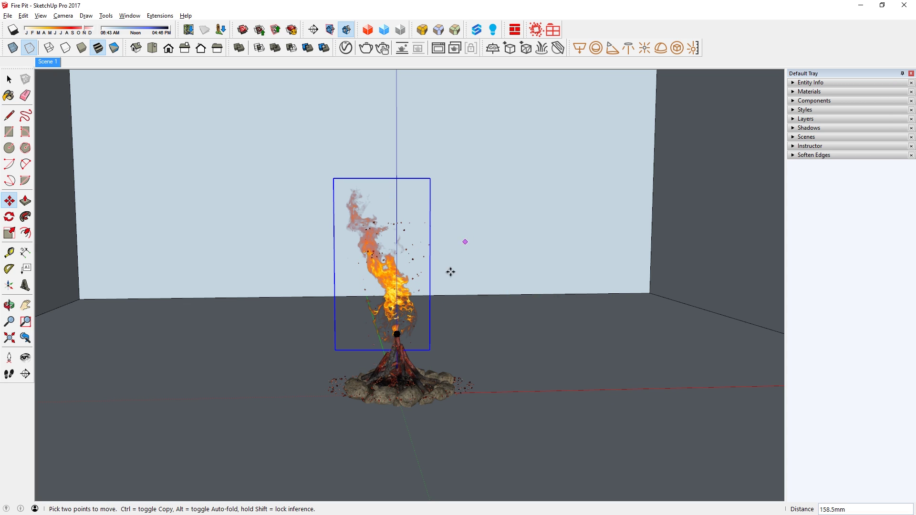
middle_drag(462, 242, 595, 321)
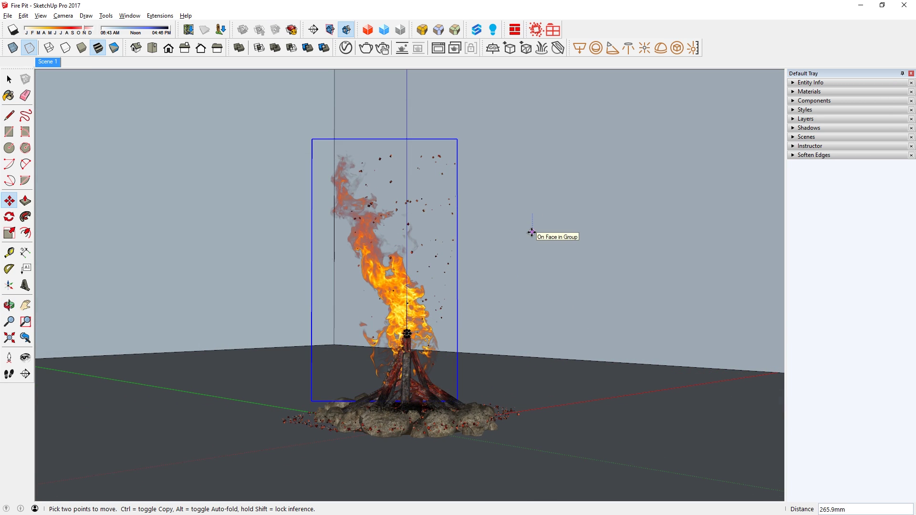
middle_drag(531, 234, 129, 107)
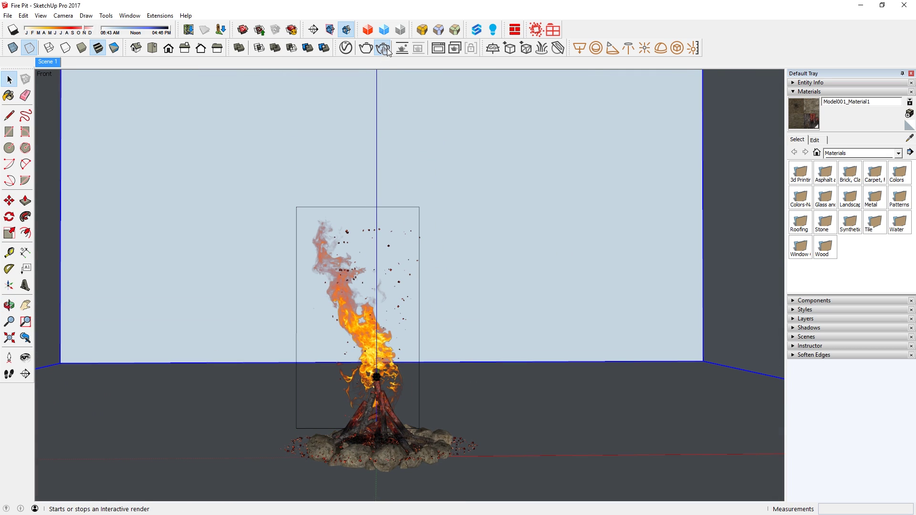
Start a V-Ray interactive render and rename the TexturesCom_Flames0036_1_M material as Flame 1.
click(382, 48)
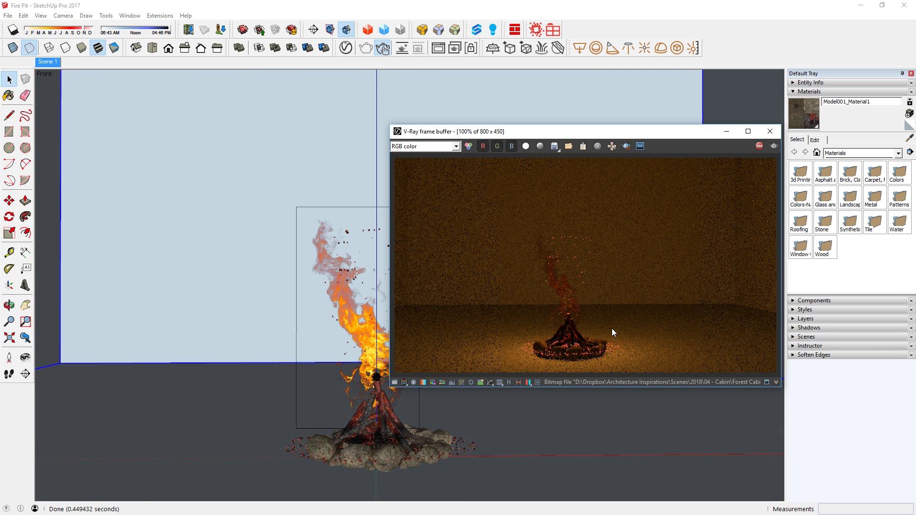
click(347, 49)
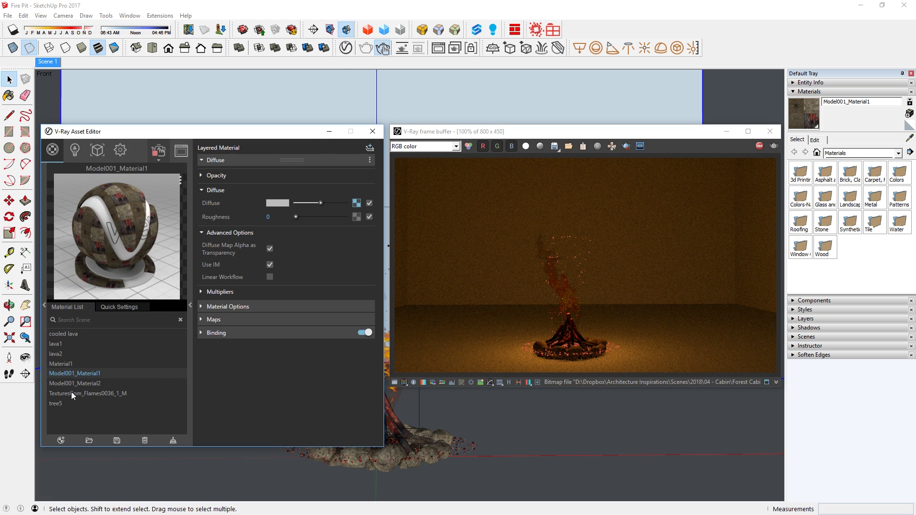
click(70, 393)
double_click(90, 394)
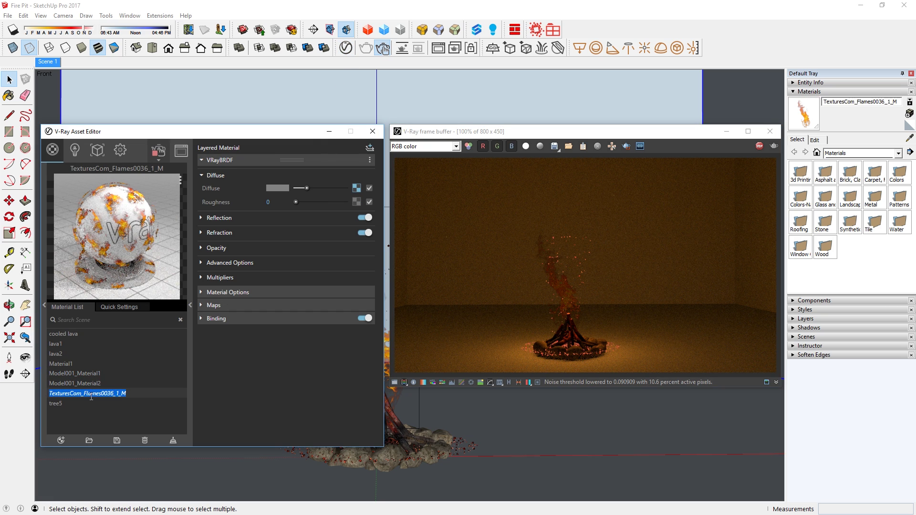
text(Flame 1)
key(Return)
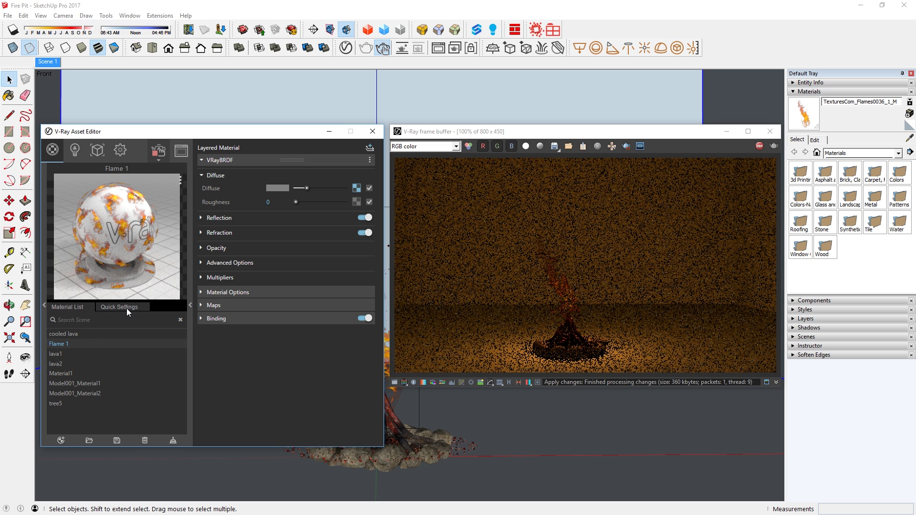
Change the Flame 1 material to Emissive, set its transparency to full white, and turn off Color * Opacity.
click(125, 308)
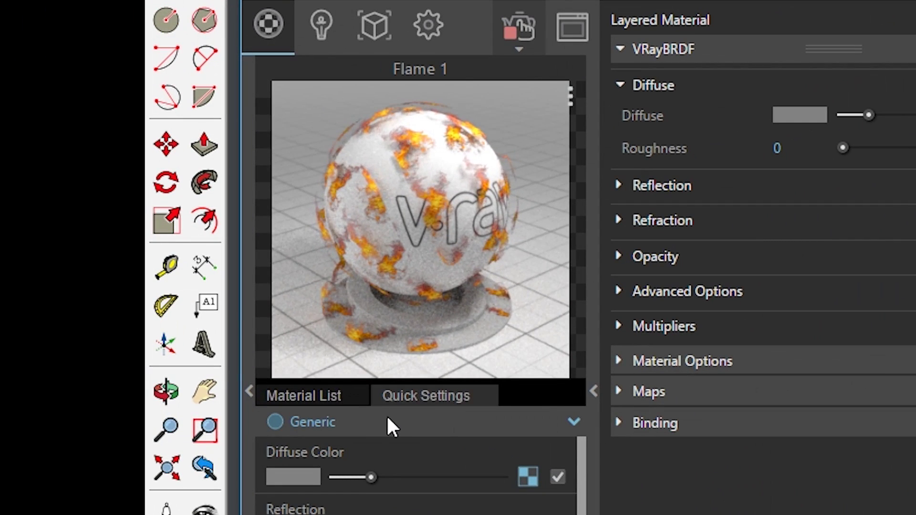
click(266, 379)
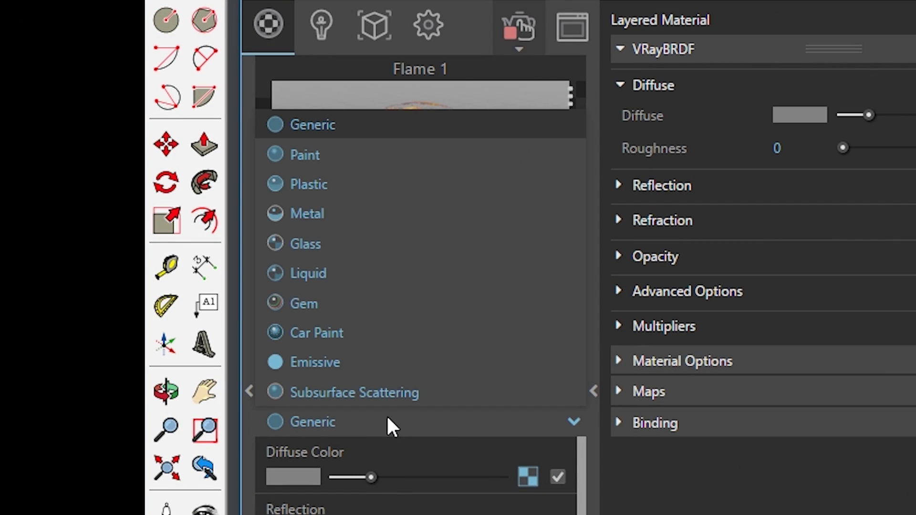
click(379, 363)
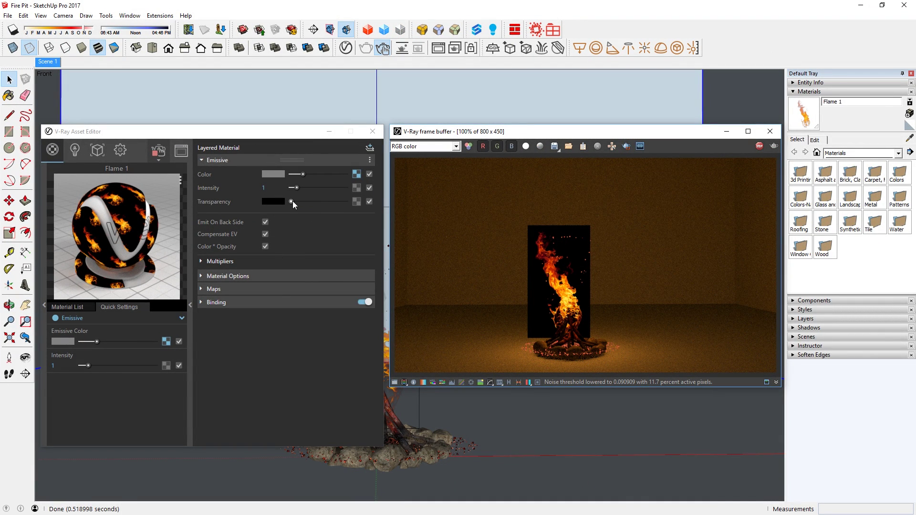
drag(292, 201, 338, 205)
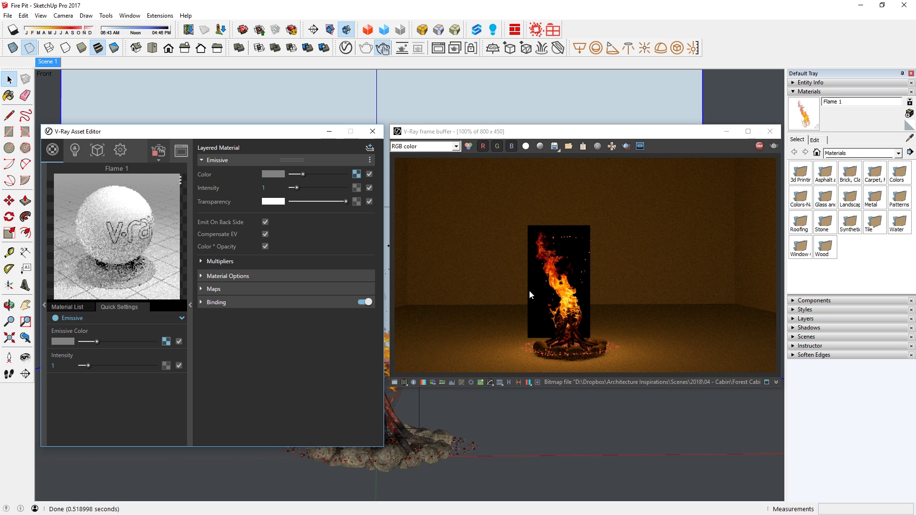
click(265, 246)
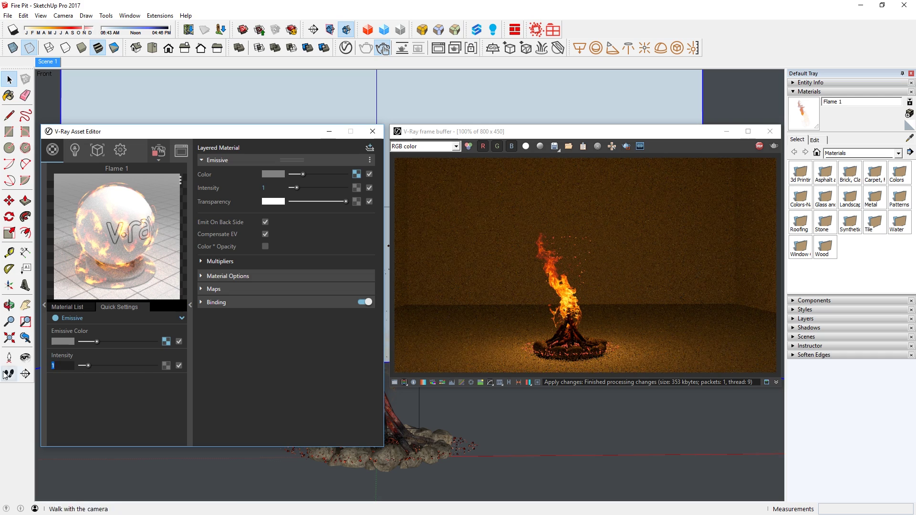
Set the Flame 1 emissive intensity to 2 and close the V-Ray Asset Editor.
click(53, 366)
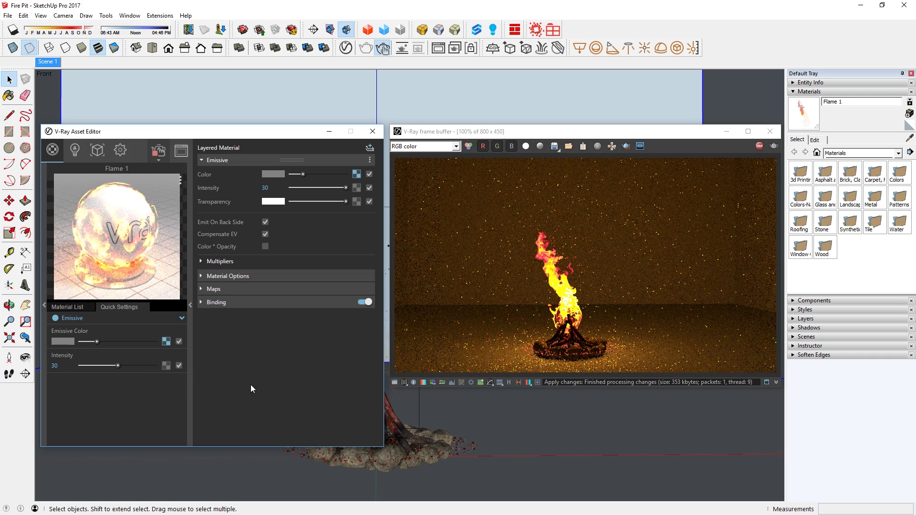
text(2)
key(Return)
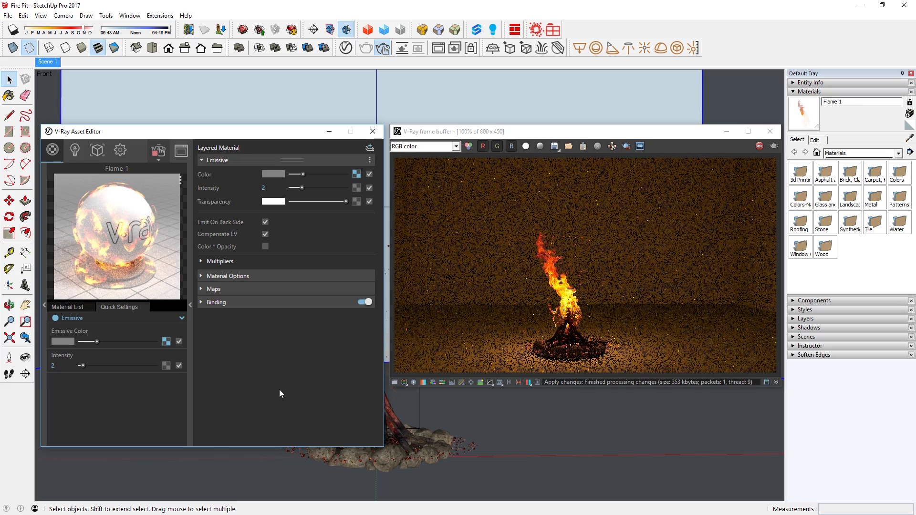
click(373, 131)
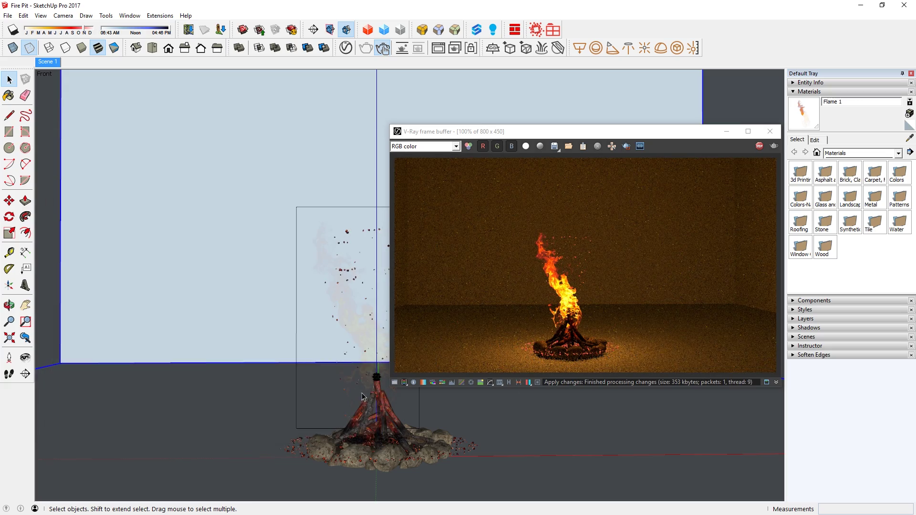
Examine the flame's orientation from other viewing angles in the interactive render.
middle_drag(361, 393, 215, 404)
scroll(348, 409, up, 2)
middle_drag(349, 409, 159, 438)
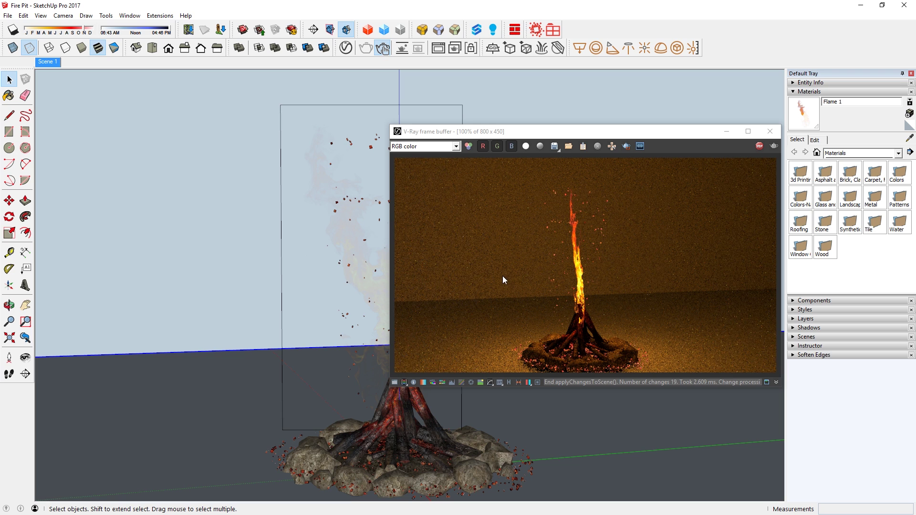
click(773, 147)
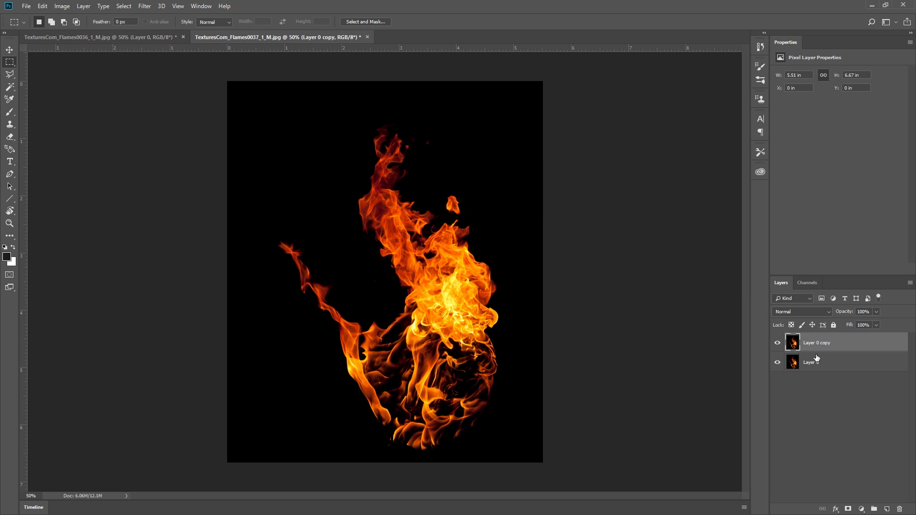
In Photoshop, desaturate Layer 0 copy of TexturesCom_Flames0037_1_M and lower its Levels white input to near the upper histogram peak.
key(ctrl+shift+u)
key(ctrl+l)
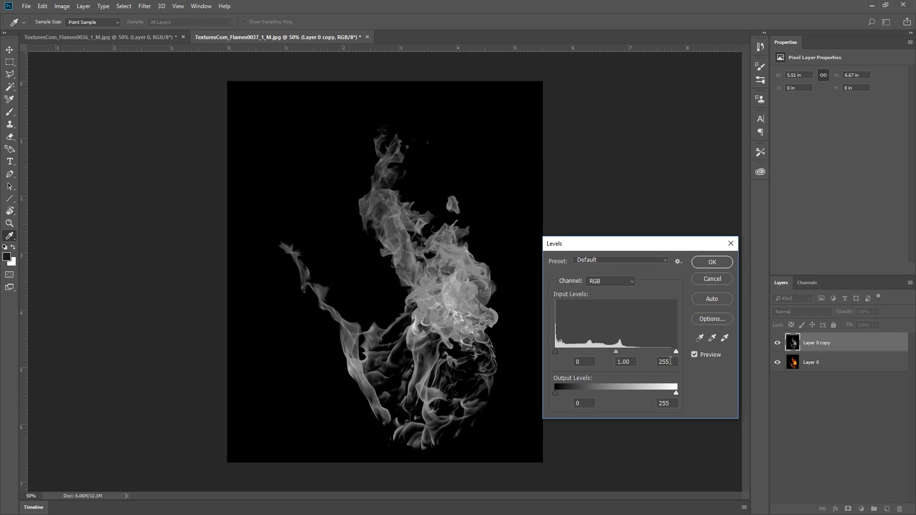
drag(675, 354, 622, 354)
key(Return)
Copy the whole grayscale flame into a new layer mask on Layer 0 and hide Layer 0 copy.
key(ctrl+a)
click(830, 362)
click(848, 509)
click(777, 343)
alt+click(813, 362)
key(ctrl+v)
click(793, 362)
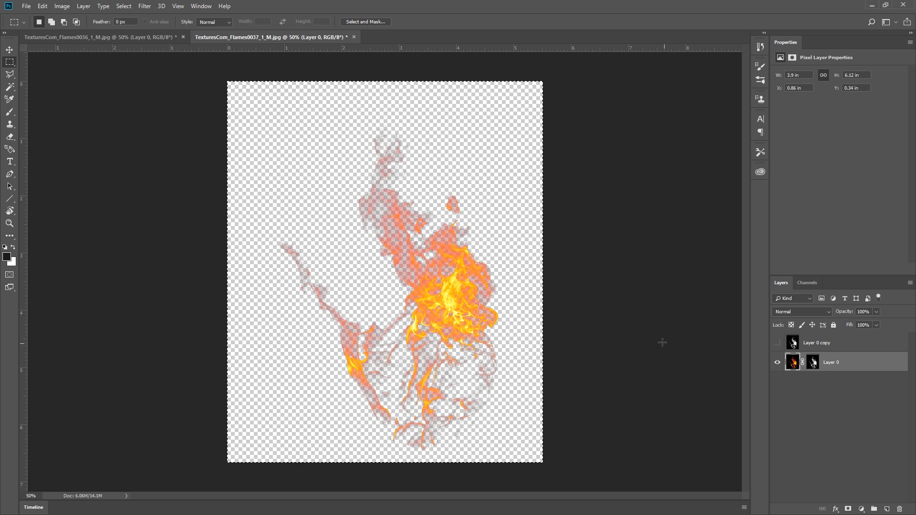
Duplicate the layer of TexturesCom_Flames0041_5_M, desaturate the copy, and brighten it by lowering the Levels white input.
key(ctrl+j)
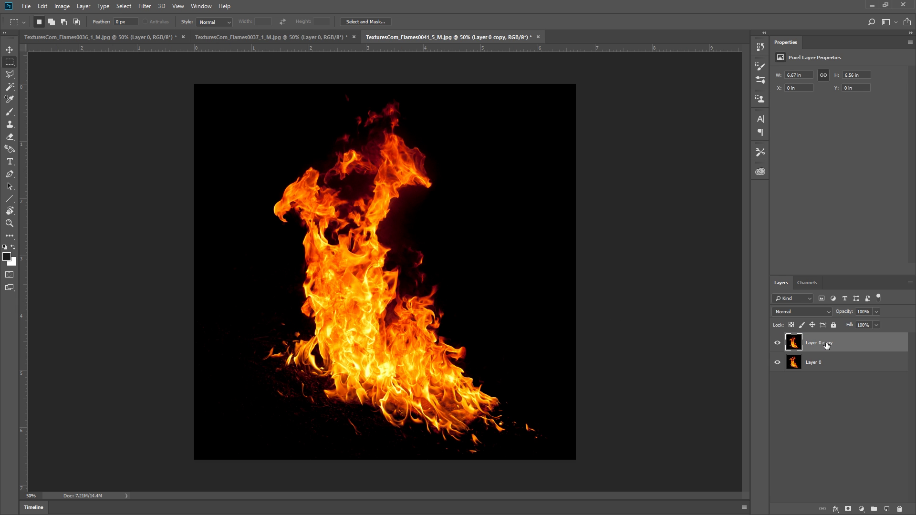
key(ctrl+shift+u)
key(ctrl+l)
drag(676, 353, 621, 352)
click(713, 262)
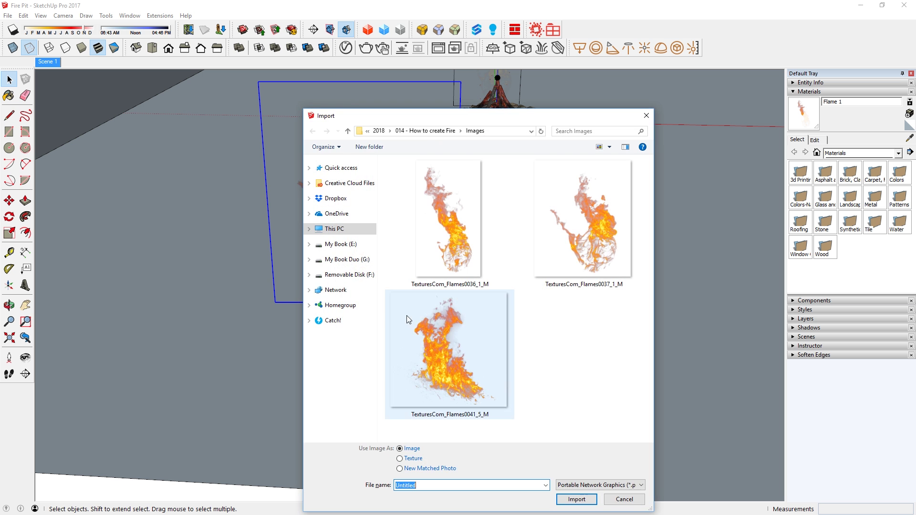
Switch to SketchUp and import TexturesCom_Flames0041_5_M as an image, placing it flat on the ground beside the second flame.
double_click(406, 316)
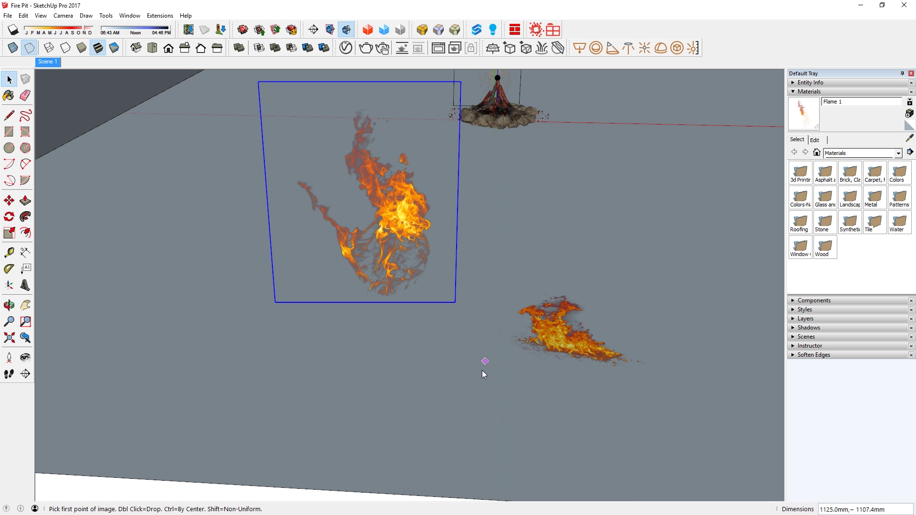
click(490, 352)
click(645, 271)
middle_drag(644, 271, 478, 391)
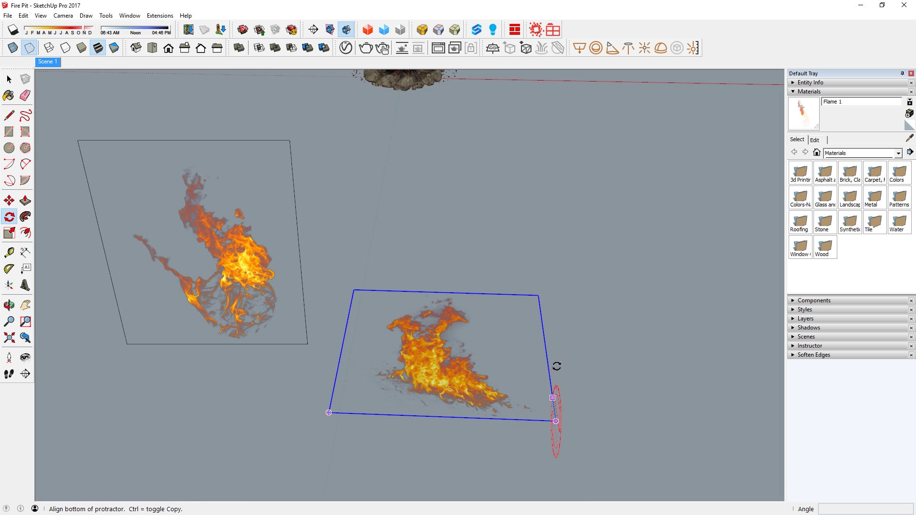
Rotate the third flame image from the ground to stand upright and explode it into a textured face.
click(557, 366)
middle_drag(549, 334, 503, 164)
click(503, 164)
key(space)
right_click(390, 265)
click(423, 310)
Make the upright third flame a camera-facing component with its axes origin at the midpoint of the bottom edge.
key(g)
click(417, 258)
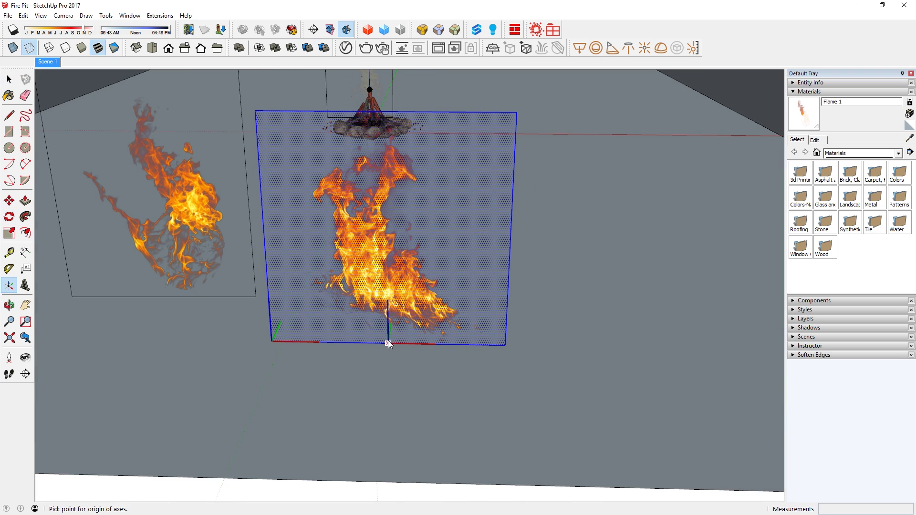
click(388, 343)
click(506, 345)
middle_drag(505, 345, 419, 334)
click(548, 229)
click(472, 329)
Select the second and third flame components together and move them onto the campfire so they overlap the first flame.
middle_drag(475, 329, 508, 293)
scroll(471, 291, down, 1)
shift+click(314, 267)
shift+middle_drag(315, 270, 375, 365)
key(m)
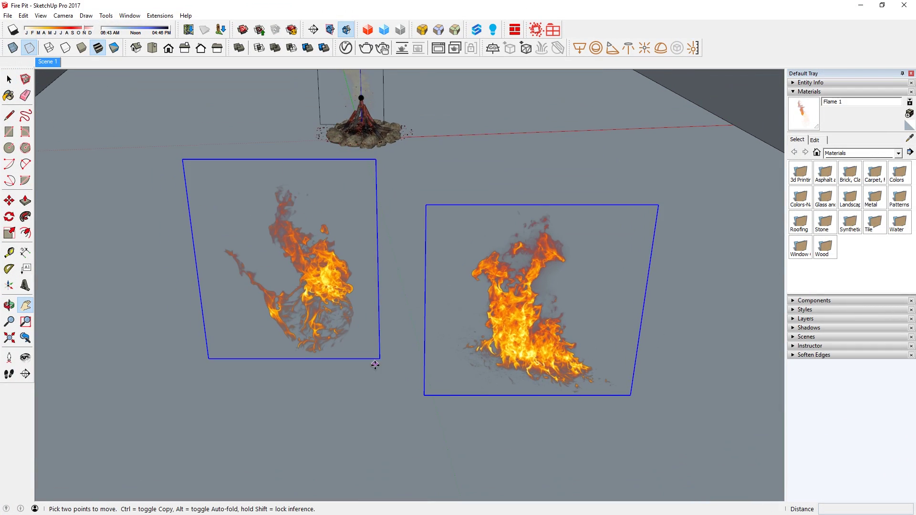
click(375, 365)
click(406, 157)
scroll(356, 154, up, 4)
shift+middle_drag(356, 153, 507, 184)
scroll(507, 183, down, 2)
click(615, 388)
scroll(430, 200, up, 4)
middle_drag(439, 163, 344, 243)
click(455, 261)
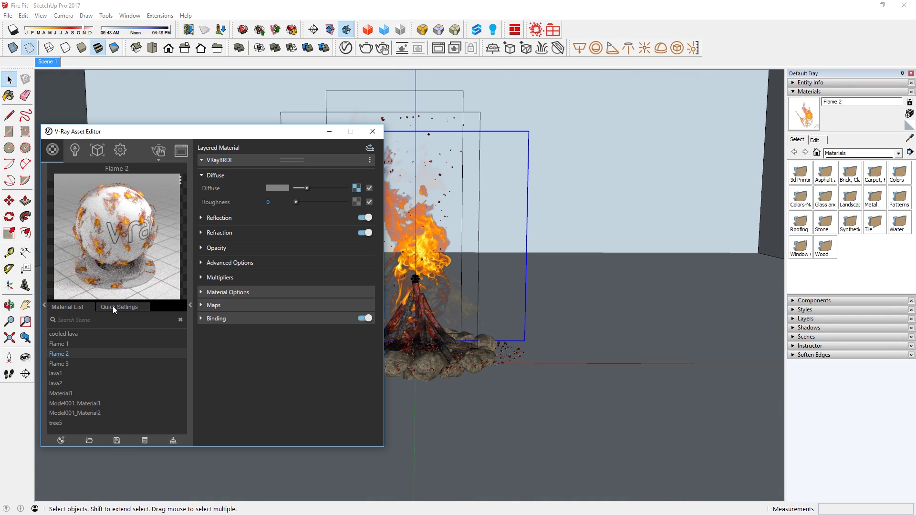
Change the Flame 2 material to Emissive, disable Color * Opacity, and set its Transparency to full white.
click(114, 307)
click(88, 319)
click(78, 297)
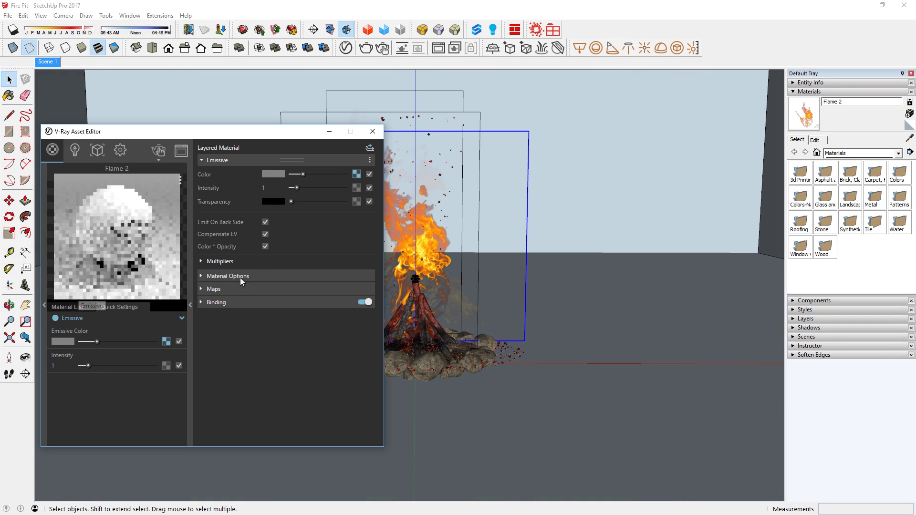
click(265, 245)
drag(292, 202, 402, 207)
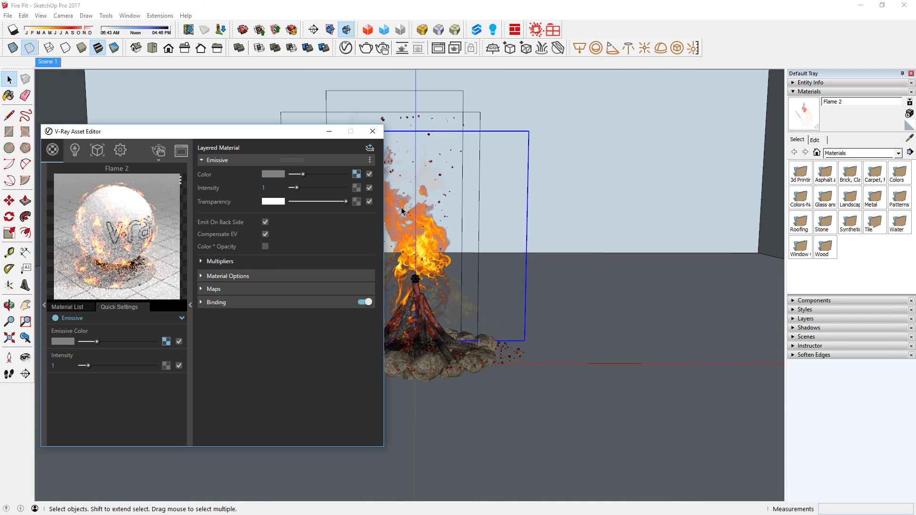
Start a V-Ray interactive render and minimize the Asset Editor.
mouse_move(164, 163)
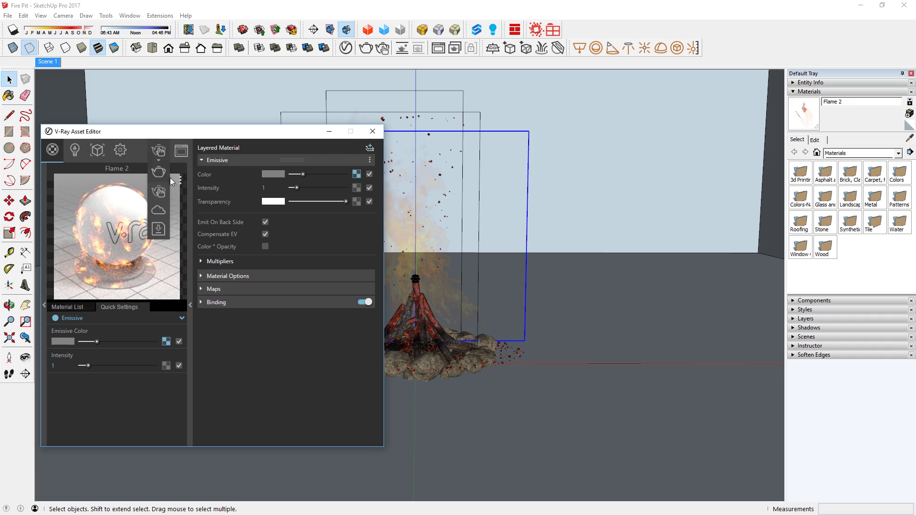
click(159, 191)
click(328, 131)
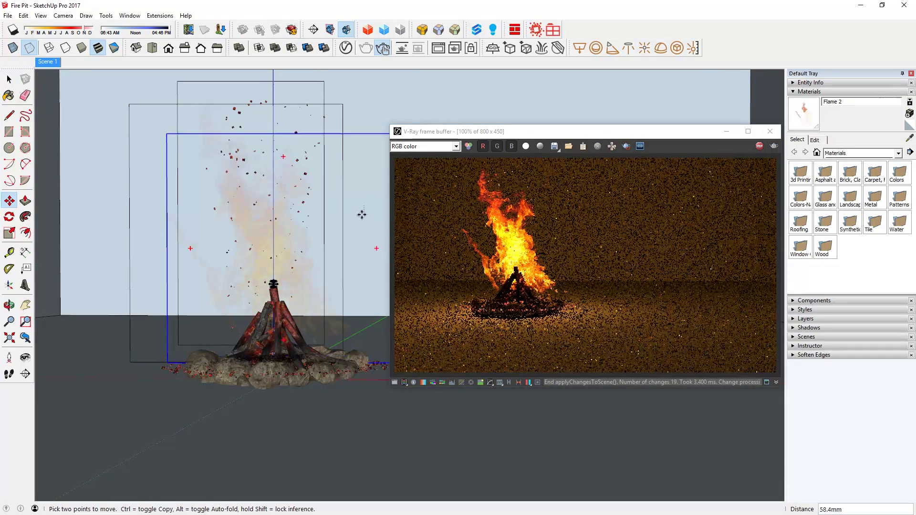
Lower the third flame slightly and shift the second flame about 103.6 mm to the left over the logs.
drag(362, 215, 360, 227)
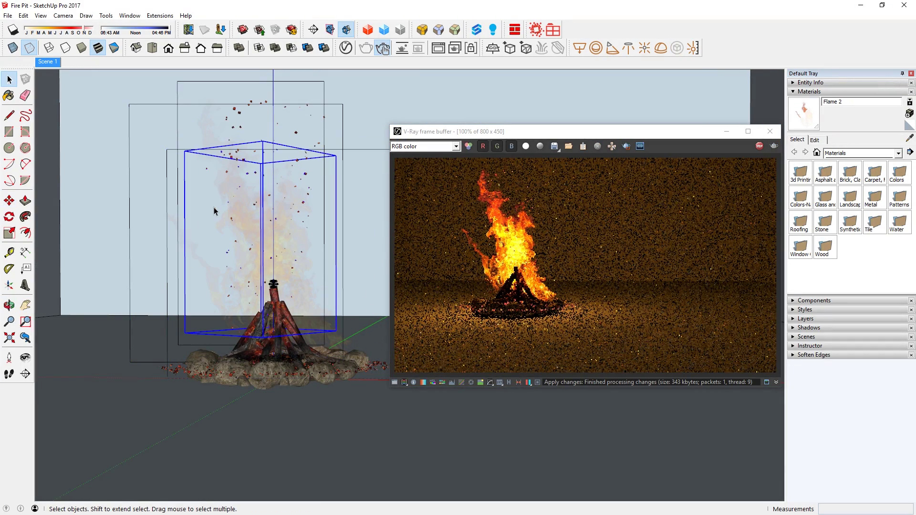
click(342, 450)
click(141, 207)
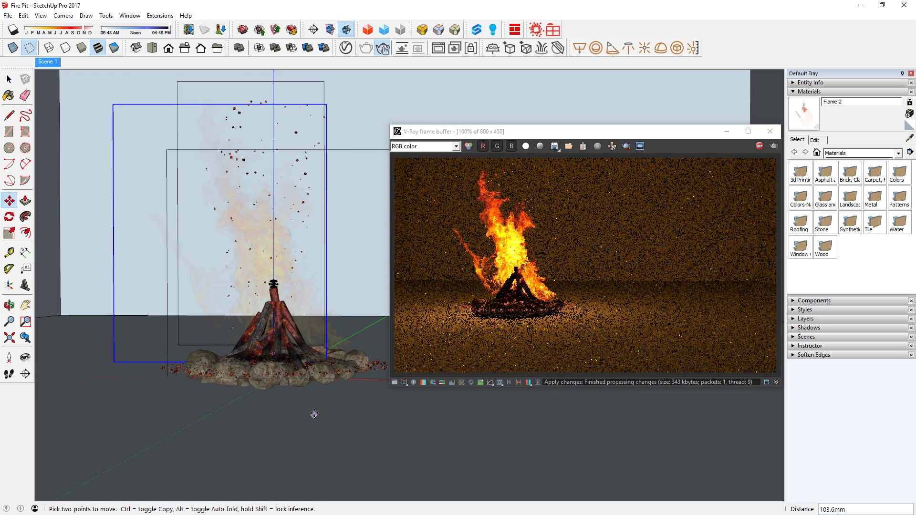
Examine the campfire from several angles in the interactive render, refreshing it so the flames turn toward the camera.
middle_drag(286, 273, 446, 283)
middle_drag(356, 417, 597, 411)
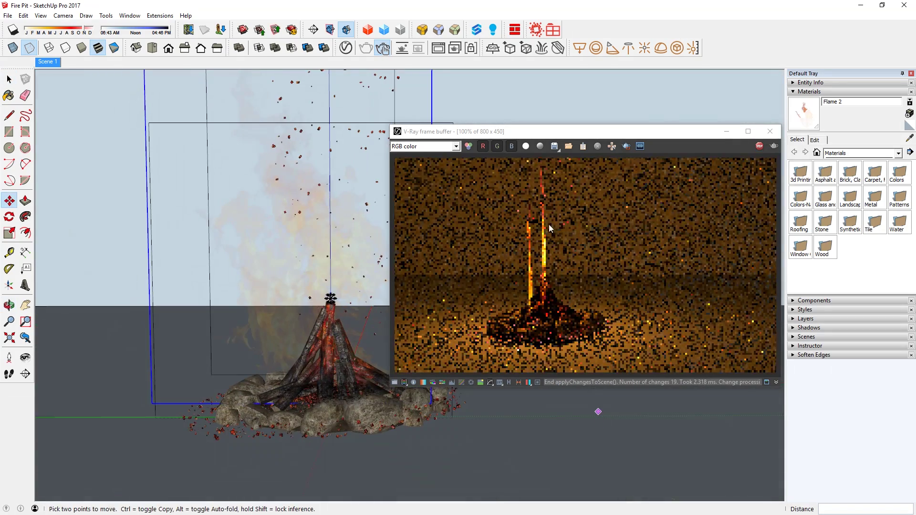
click(774, 146)
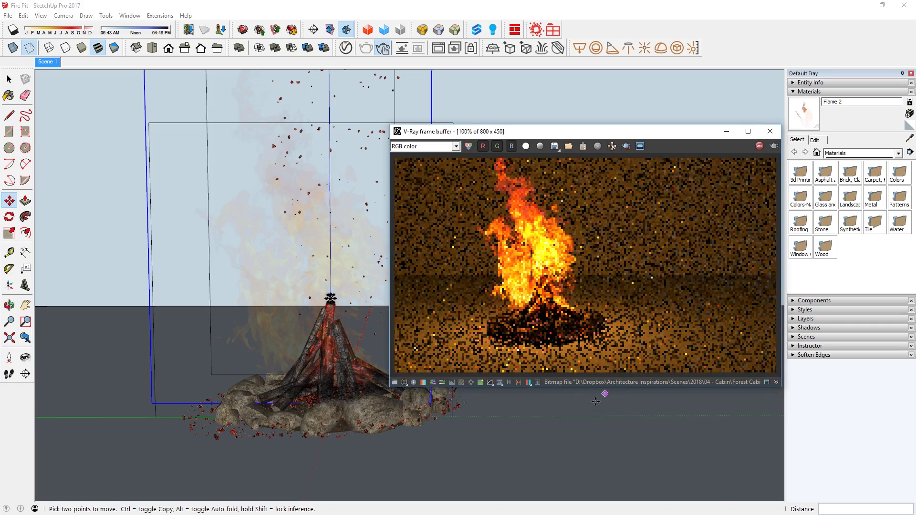
mouse_move(532, 435)
middle_down()
mouse_move(435, 411)
mouse_move(338, 460)
mouse_move(372, 444)
middle_up()
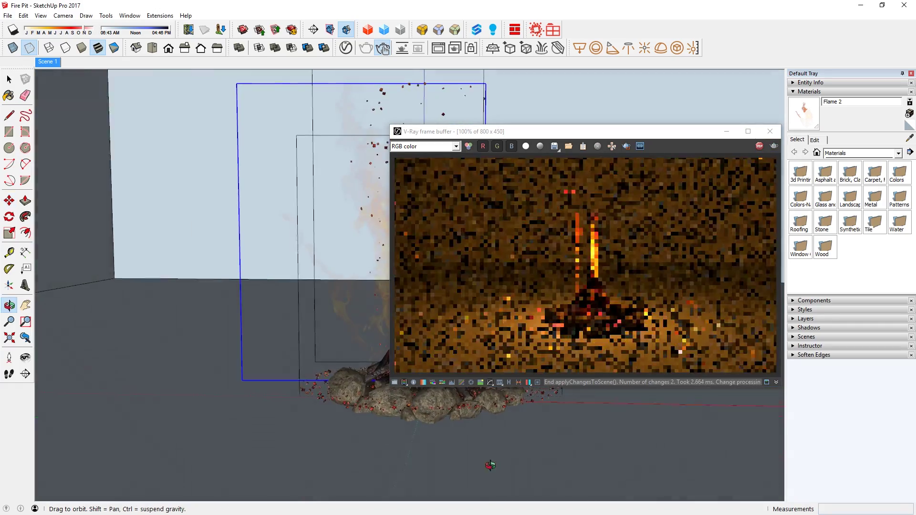
middle_drag(638, 441, 596, 415)
middle_drag(628, 448, 415, 440)
click(773, 147)
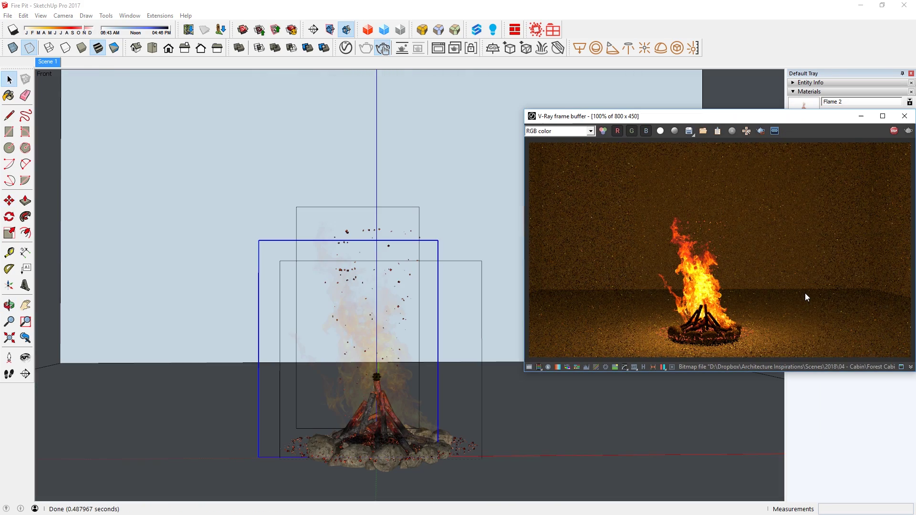
click(432, 334)
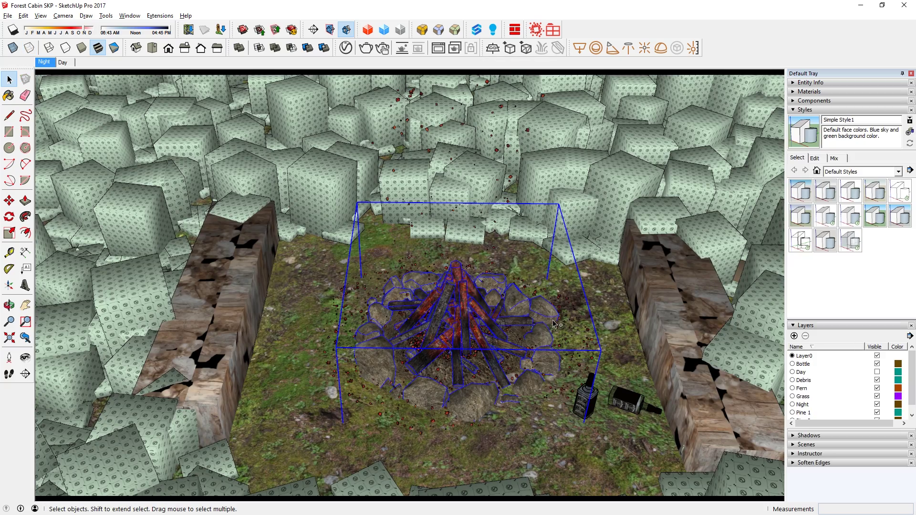
In the Forest Cabin model, inspect the placed fire pit, return to the Night scene and start a V-Ray render.
double_click(554, 324)
middle_drag(482, 424, 402, 500)
click(44, 62)
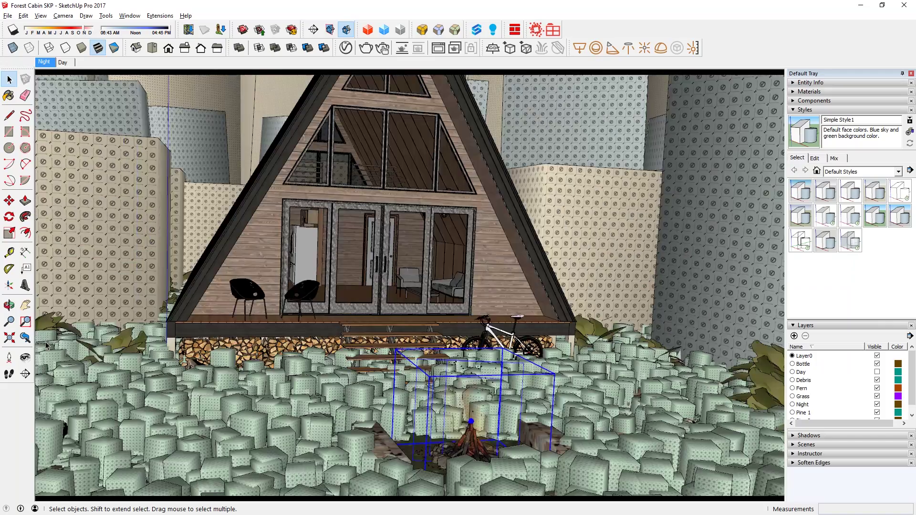
click(367, 47)
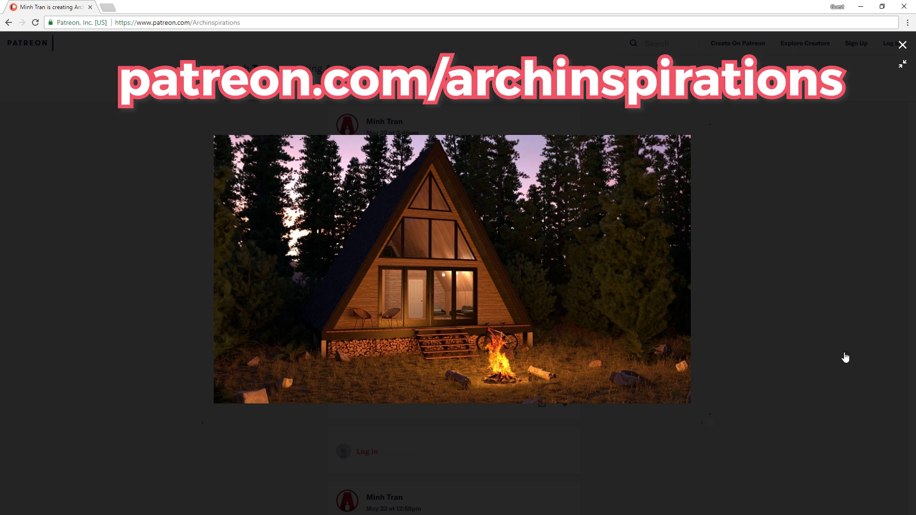
On the Archinspirations Patreon page, close the enlarged image, open the patron checkout and select the $5.00 Render Master reward.
click(846, 357)
scroll(787, 287, up, 20)
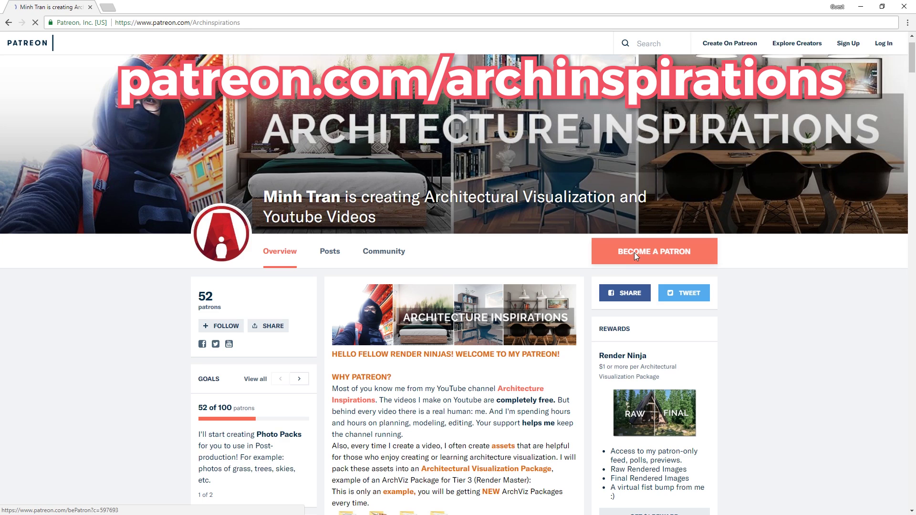
click(634, 253)
scroll(579, 320, down, 9)
click(260, 268)
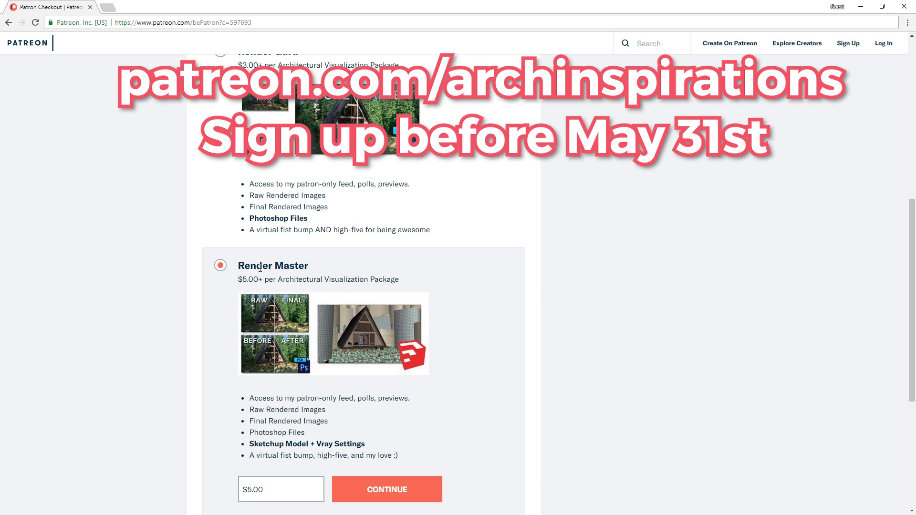
scroll(605, 382, down, 1)
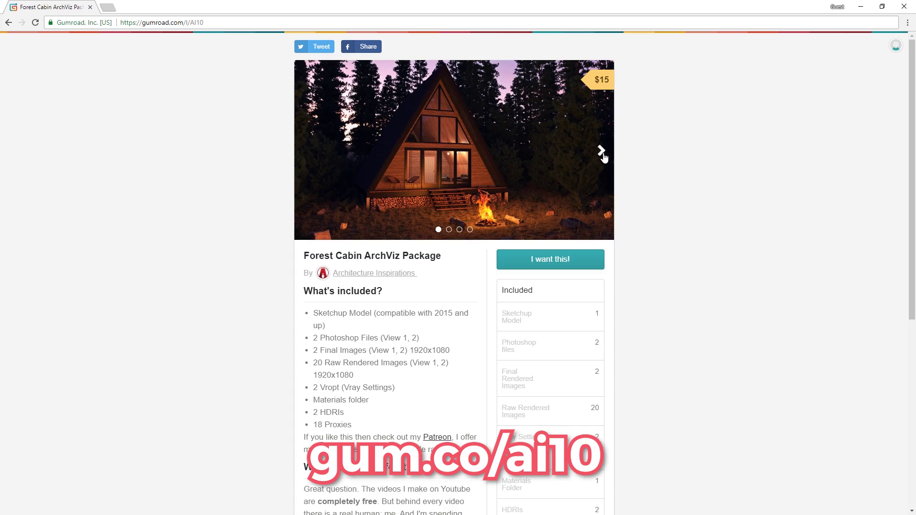
Browse the preview images of the Forest Cabin ArchViz Package on its Gumroad page.
click(602, 154)
click(602, 153)
click(603, 153)
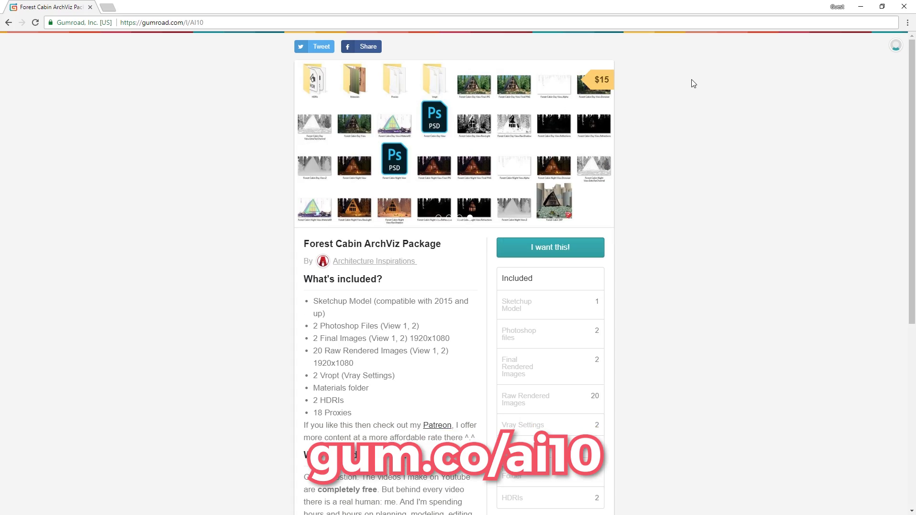